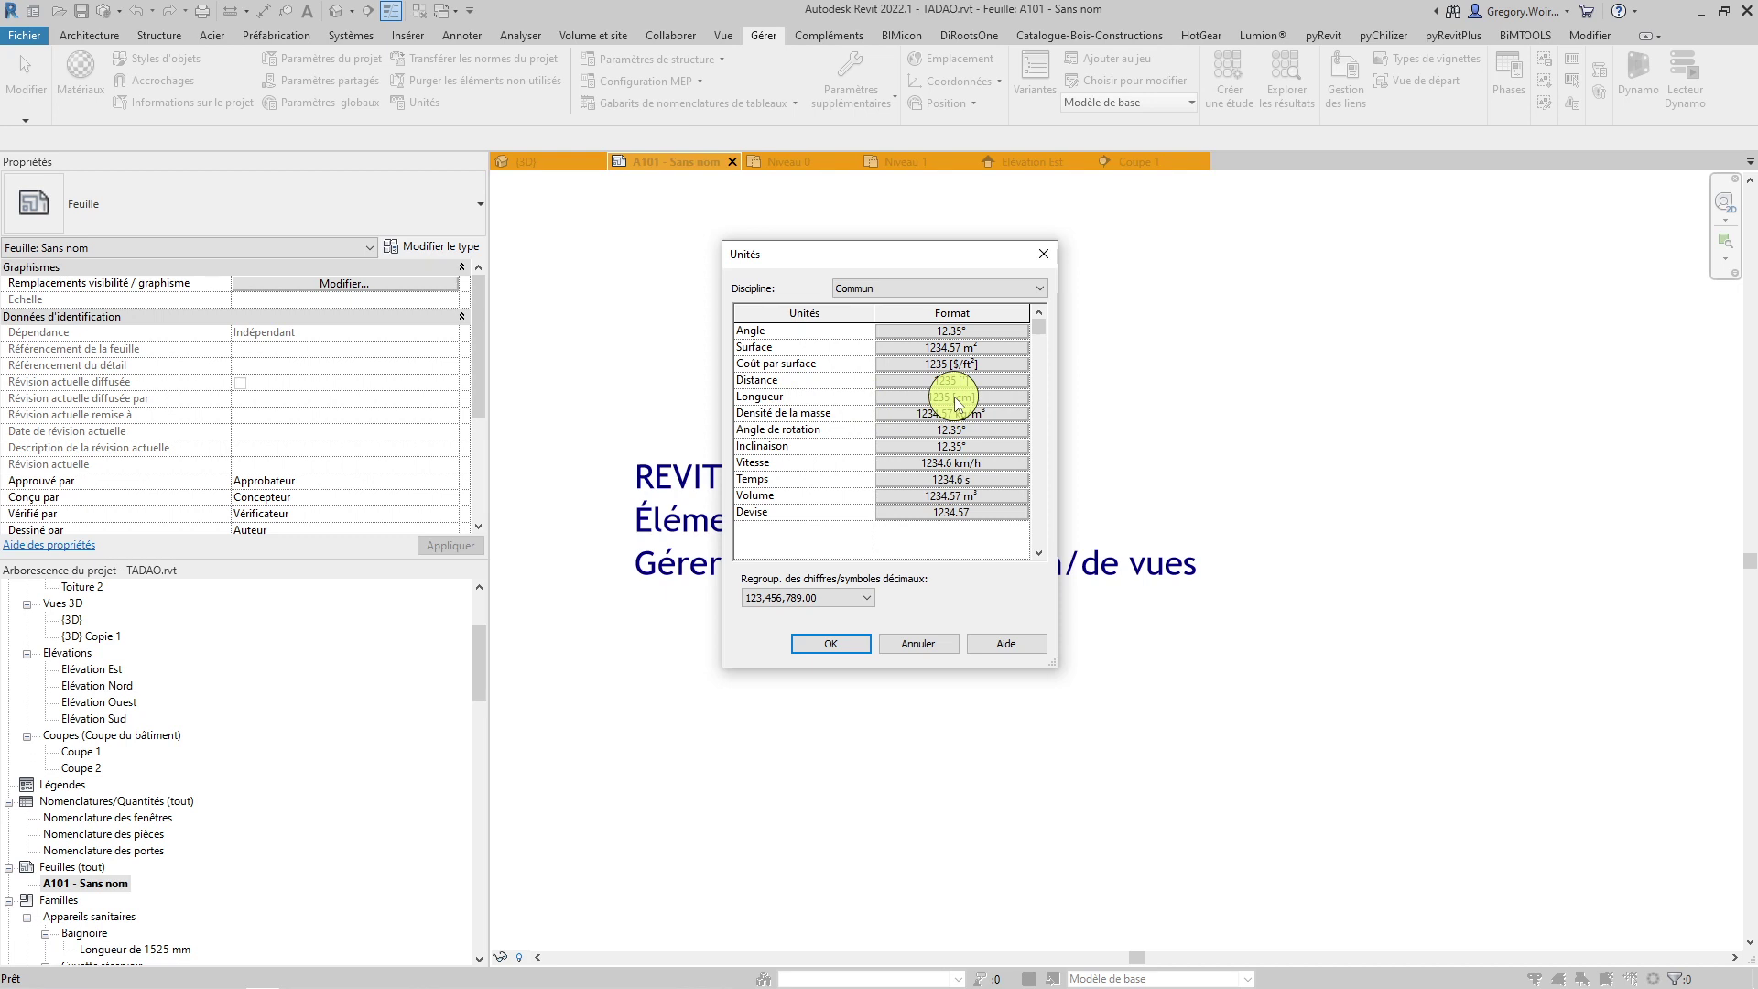
# Close the units settings and review the linear dimension style's type properties from the overall 500 dimension in the Niveau 1 plan, changing nothing
pyautogui.click(829, 643)
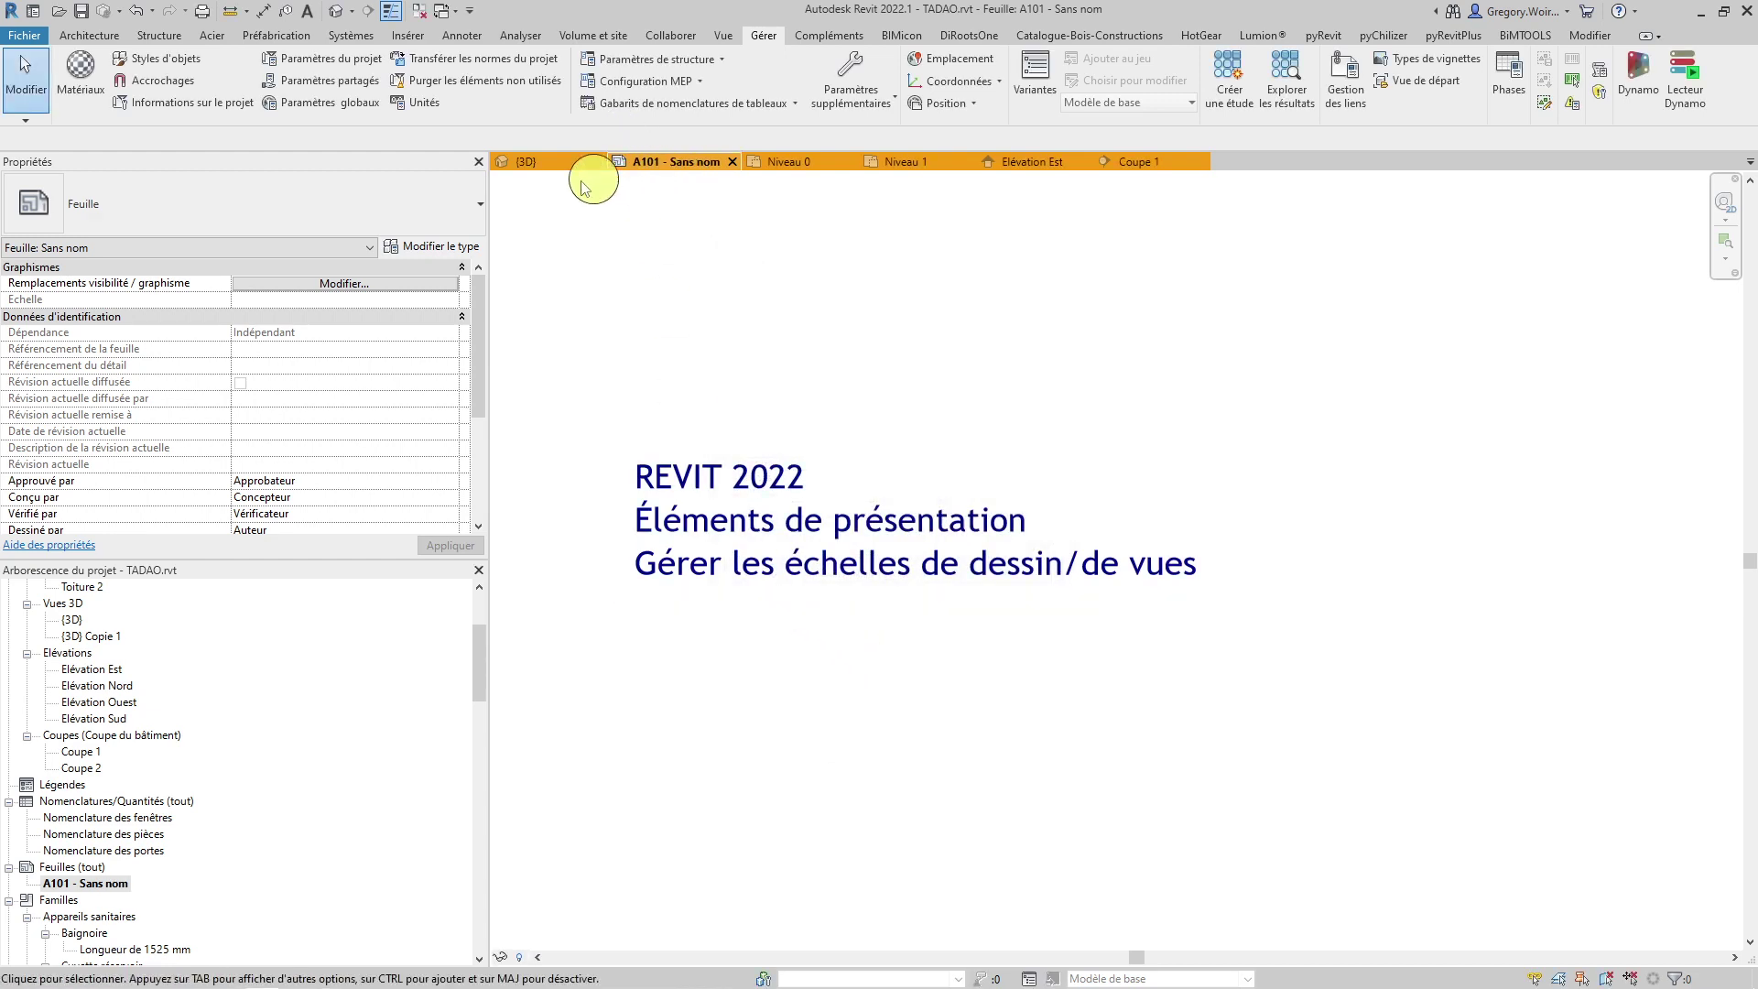
pyautogui.click(911, 161)
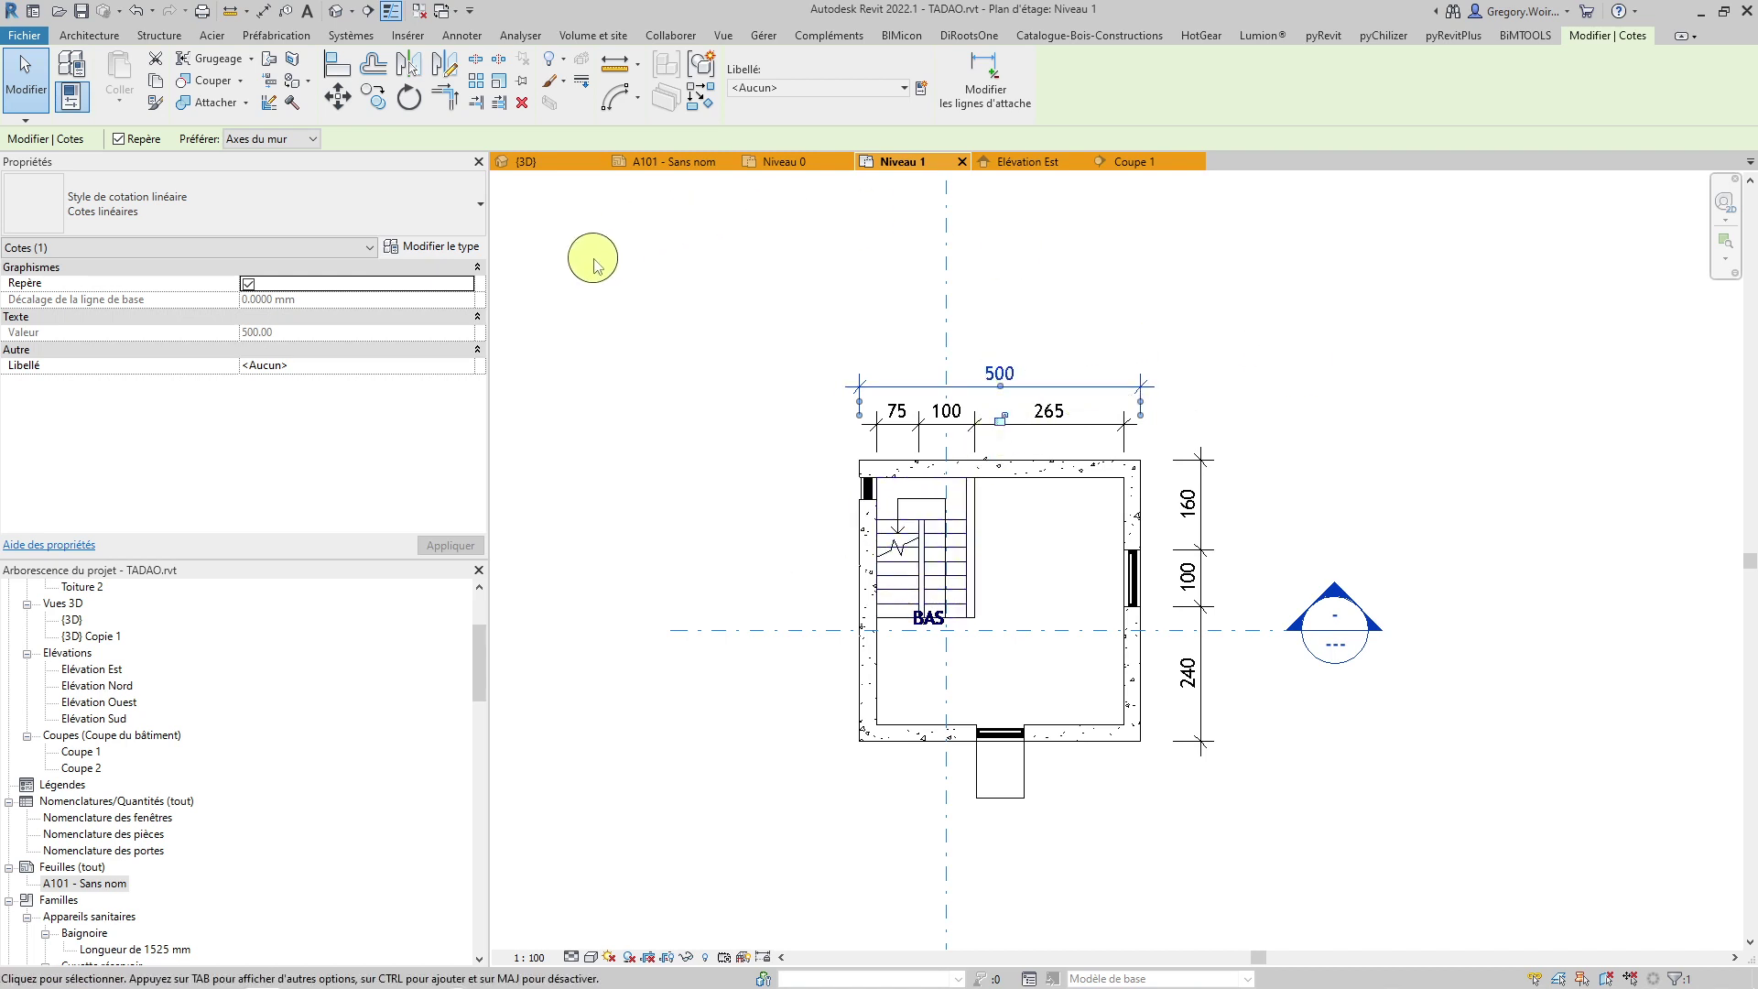
pyautogui.click(449, 248)
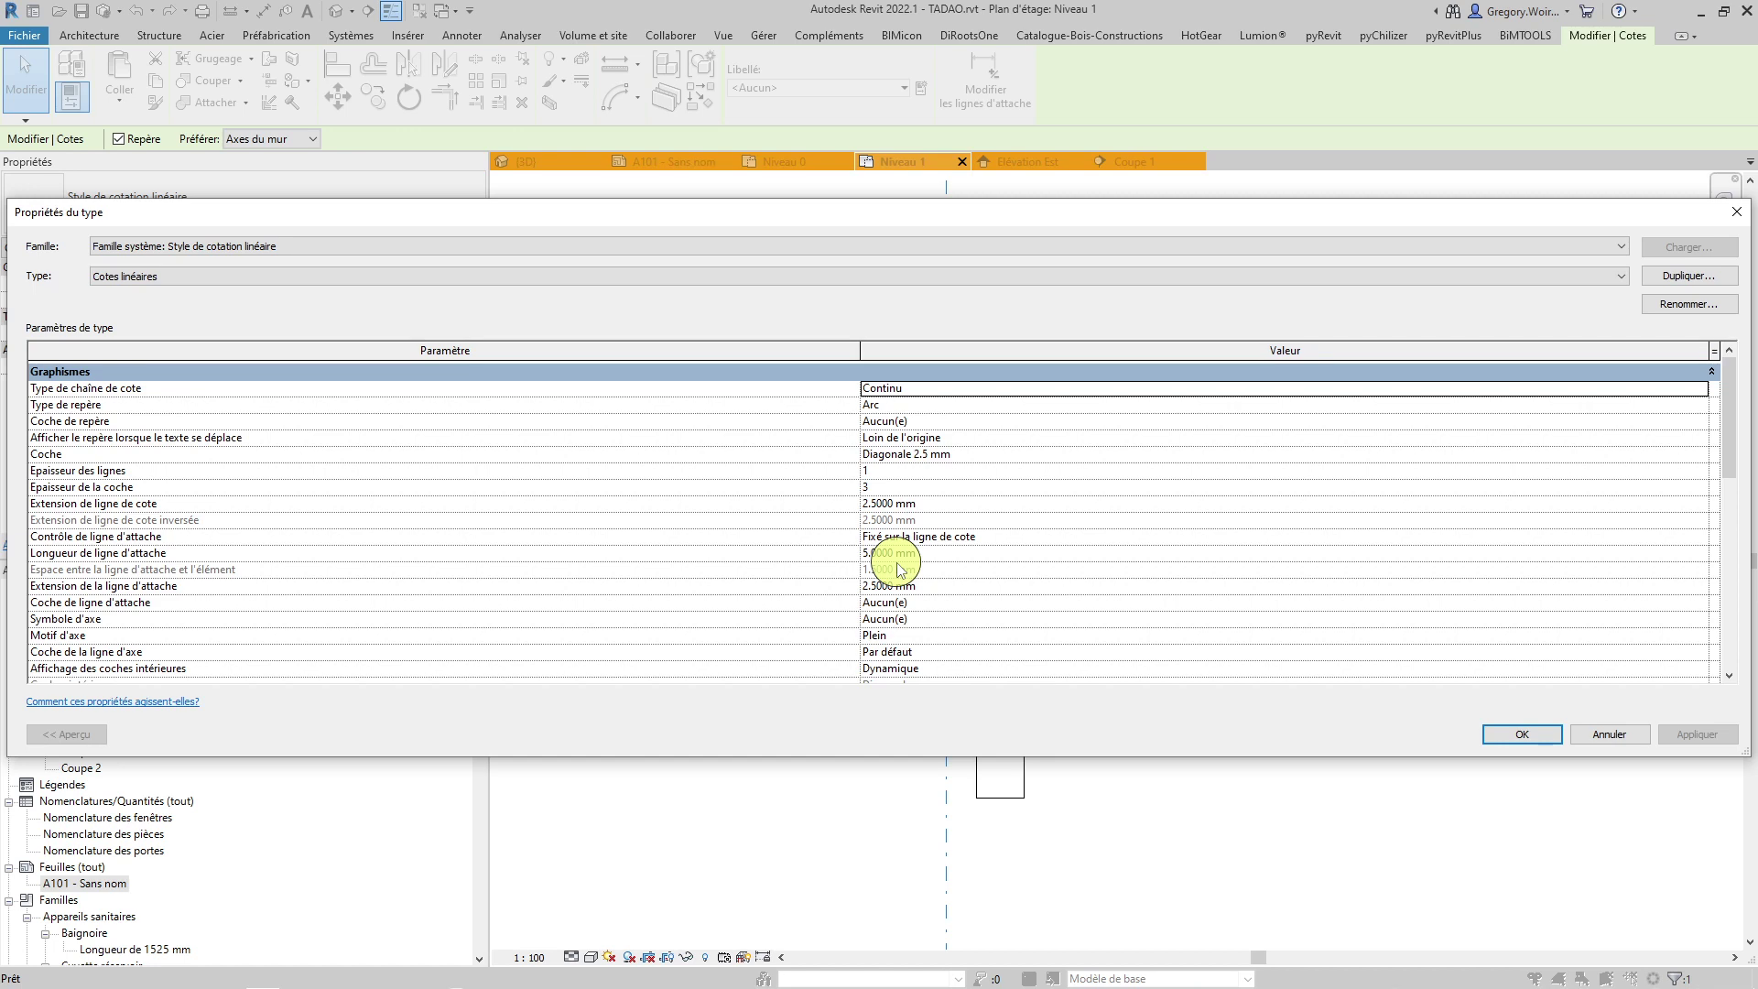
pyautogui.click(1604, 737)
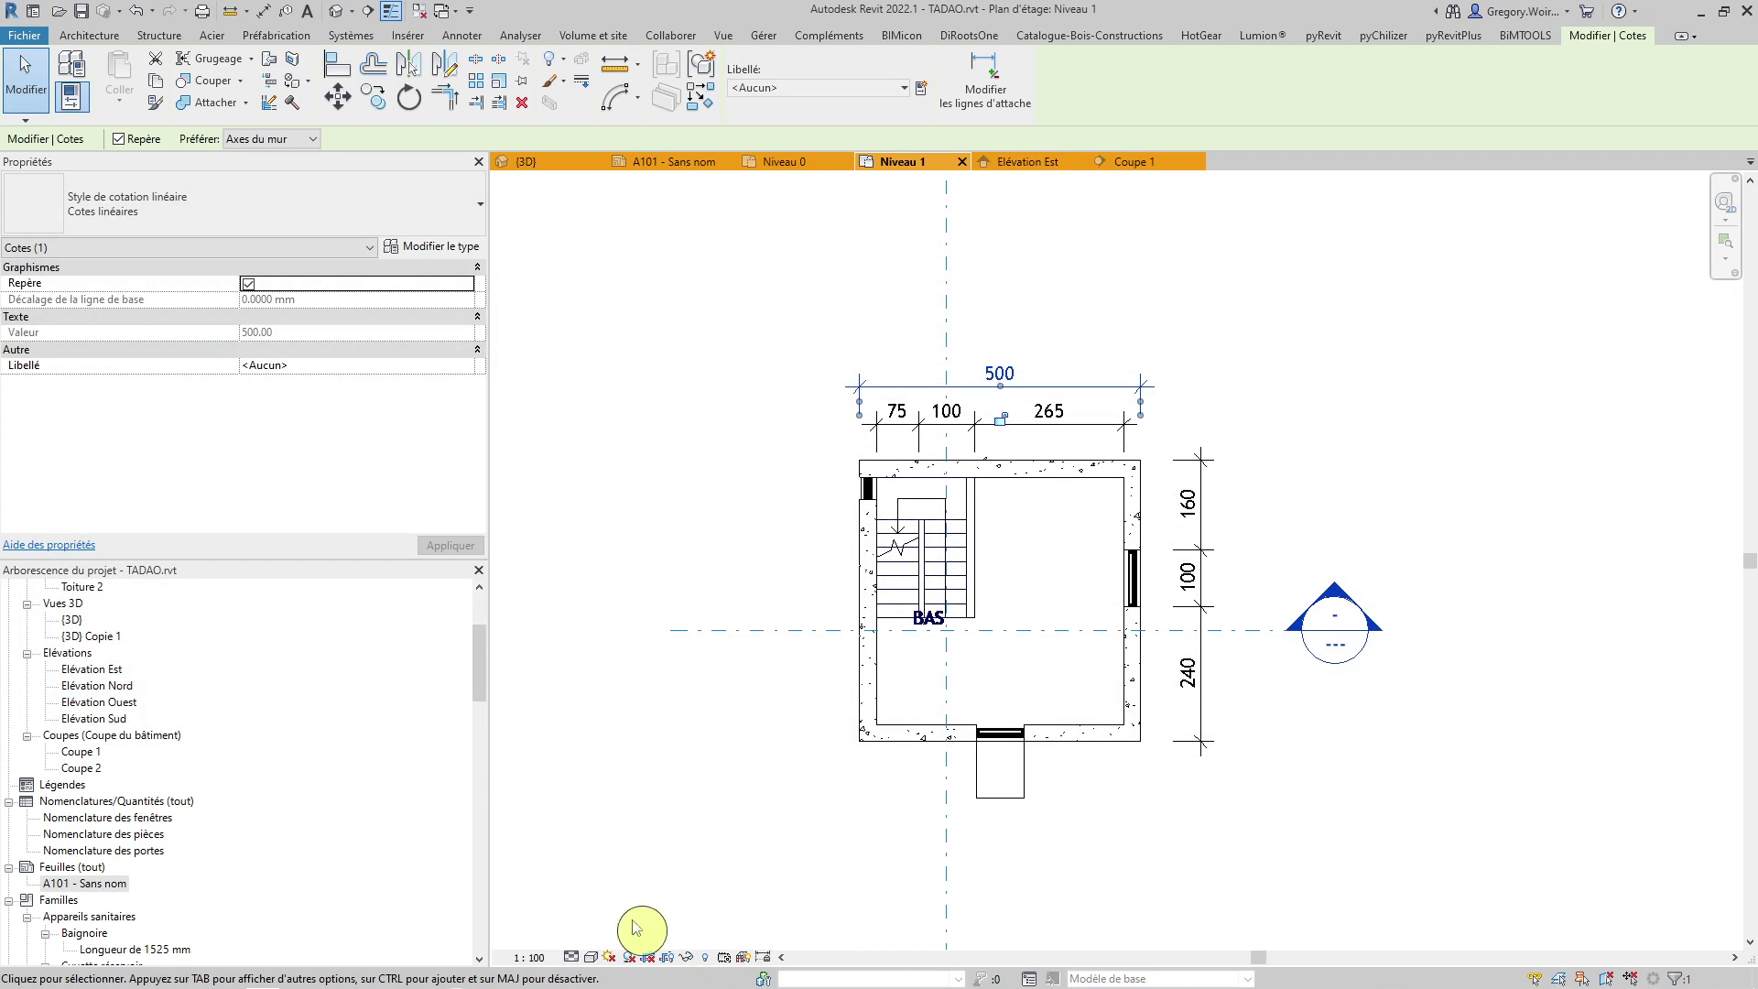
pyautogui.click(613, 887)
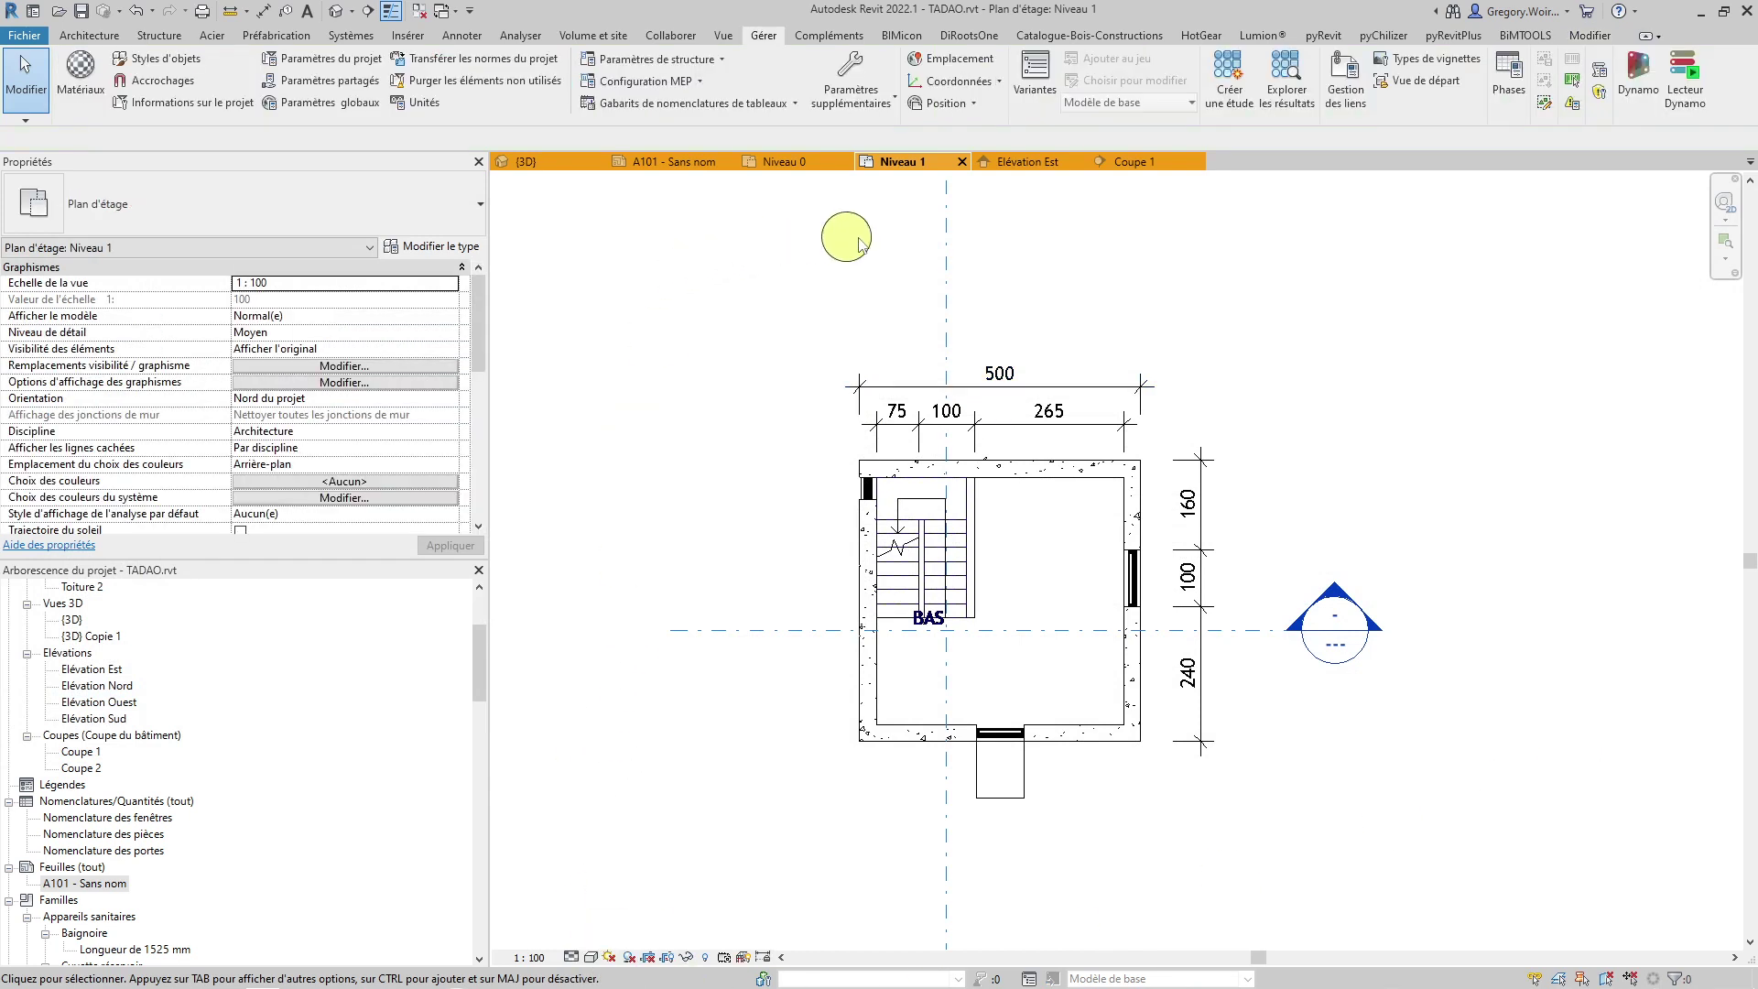
# Set the Niveau 1 plan's view scale to 1:10 and inspect the dimension text above the building up close
pyautogui.click(531, 957)
pyautogui.click(561, 756)
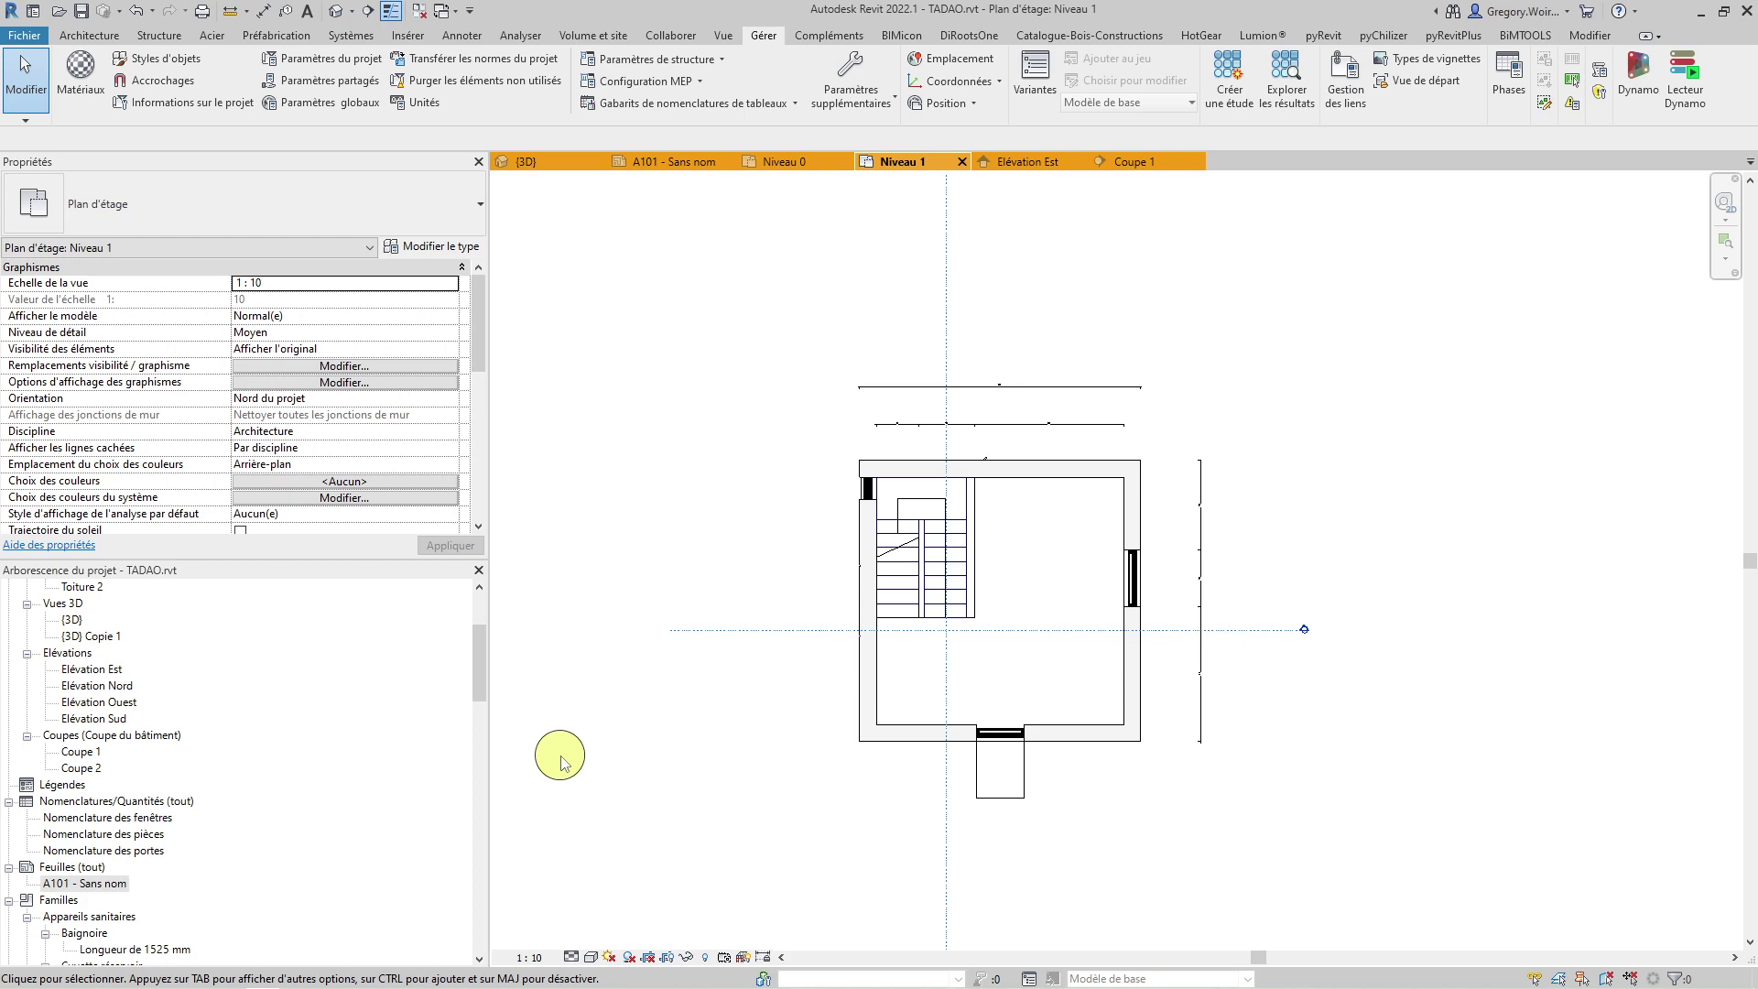
pyautogui.scroll(2, 1019, 376)
pyautogui.scroll(5, 1019, 380)
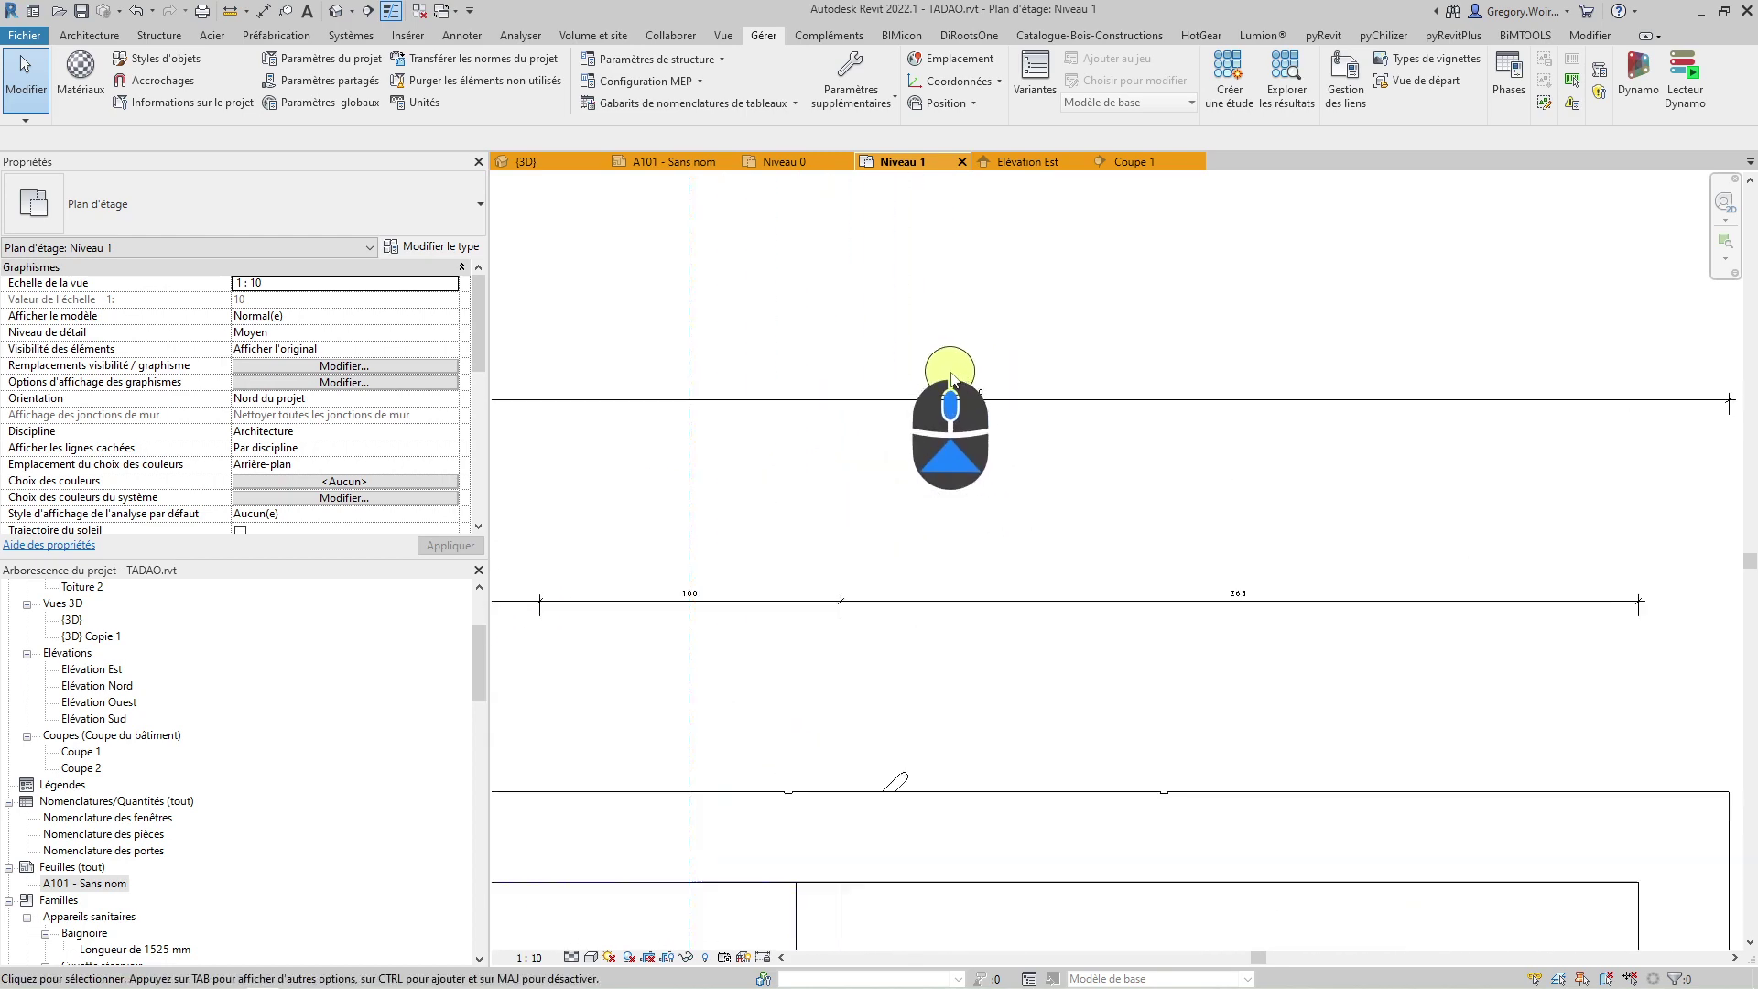
pyautogui.scroll(1, 950, 375)
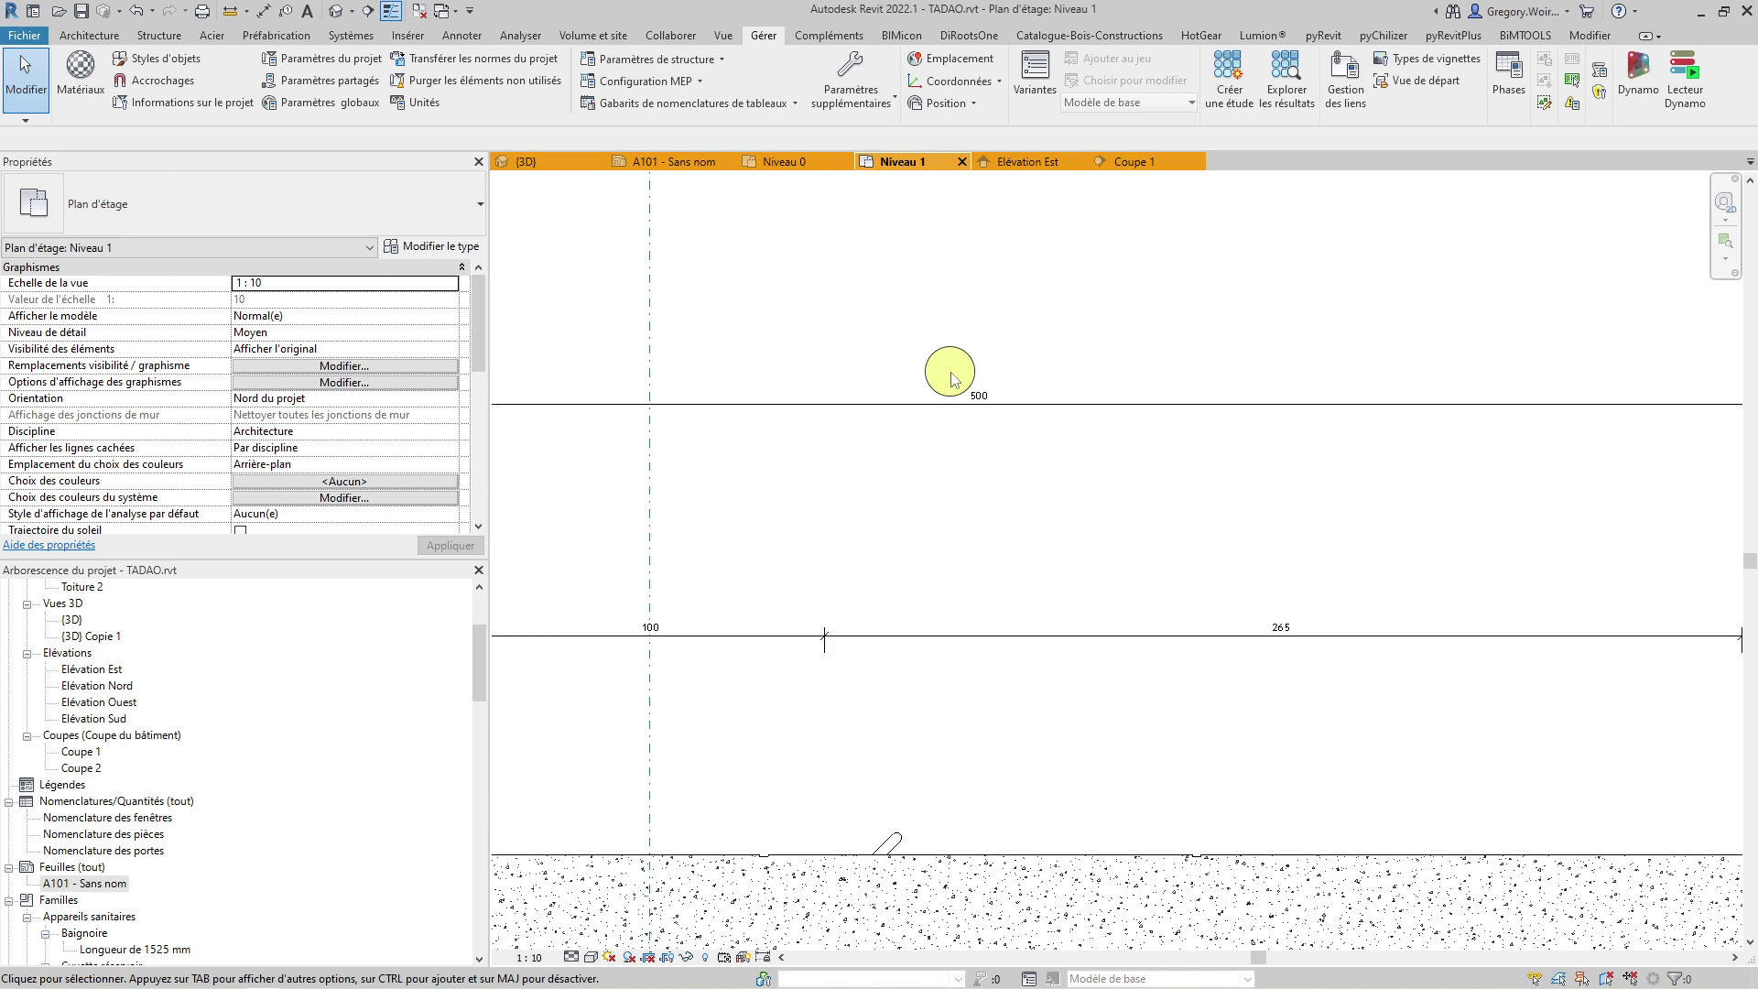
pyautogui.scroll(2, 993, 376)
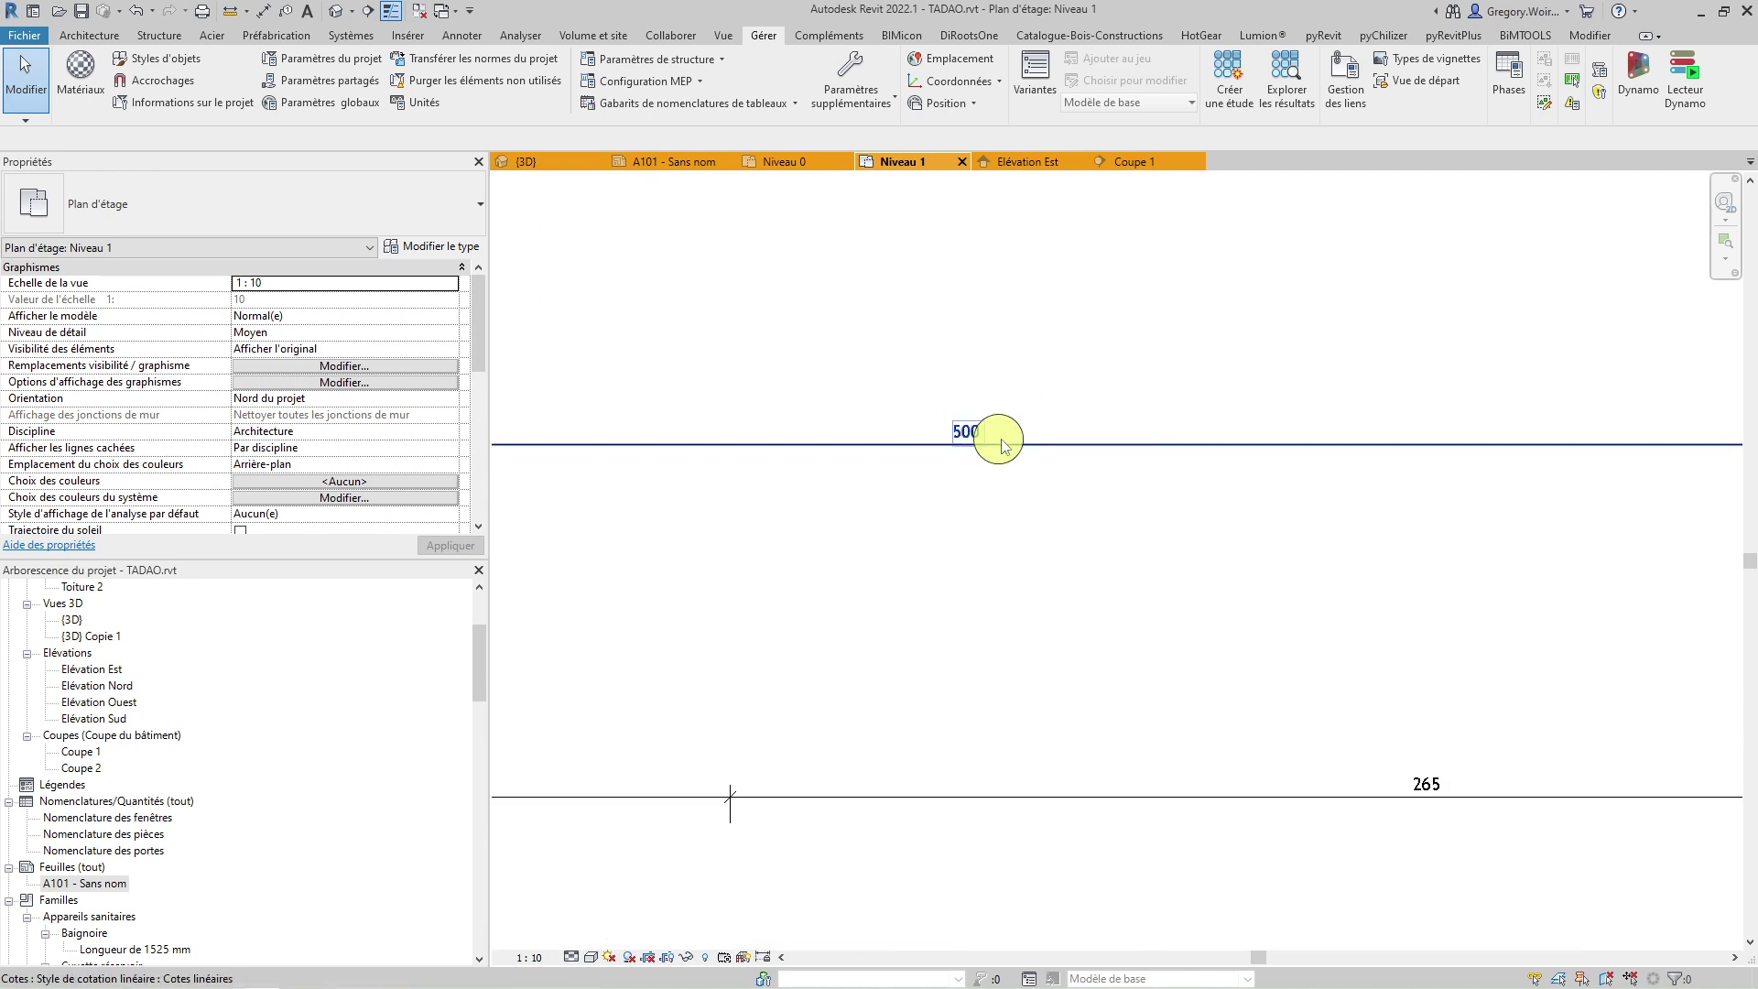
pyautogui.scroll(-4, 984, 439)
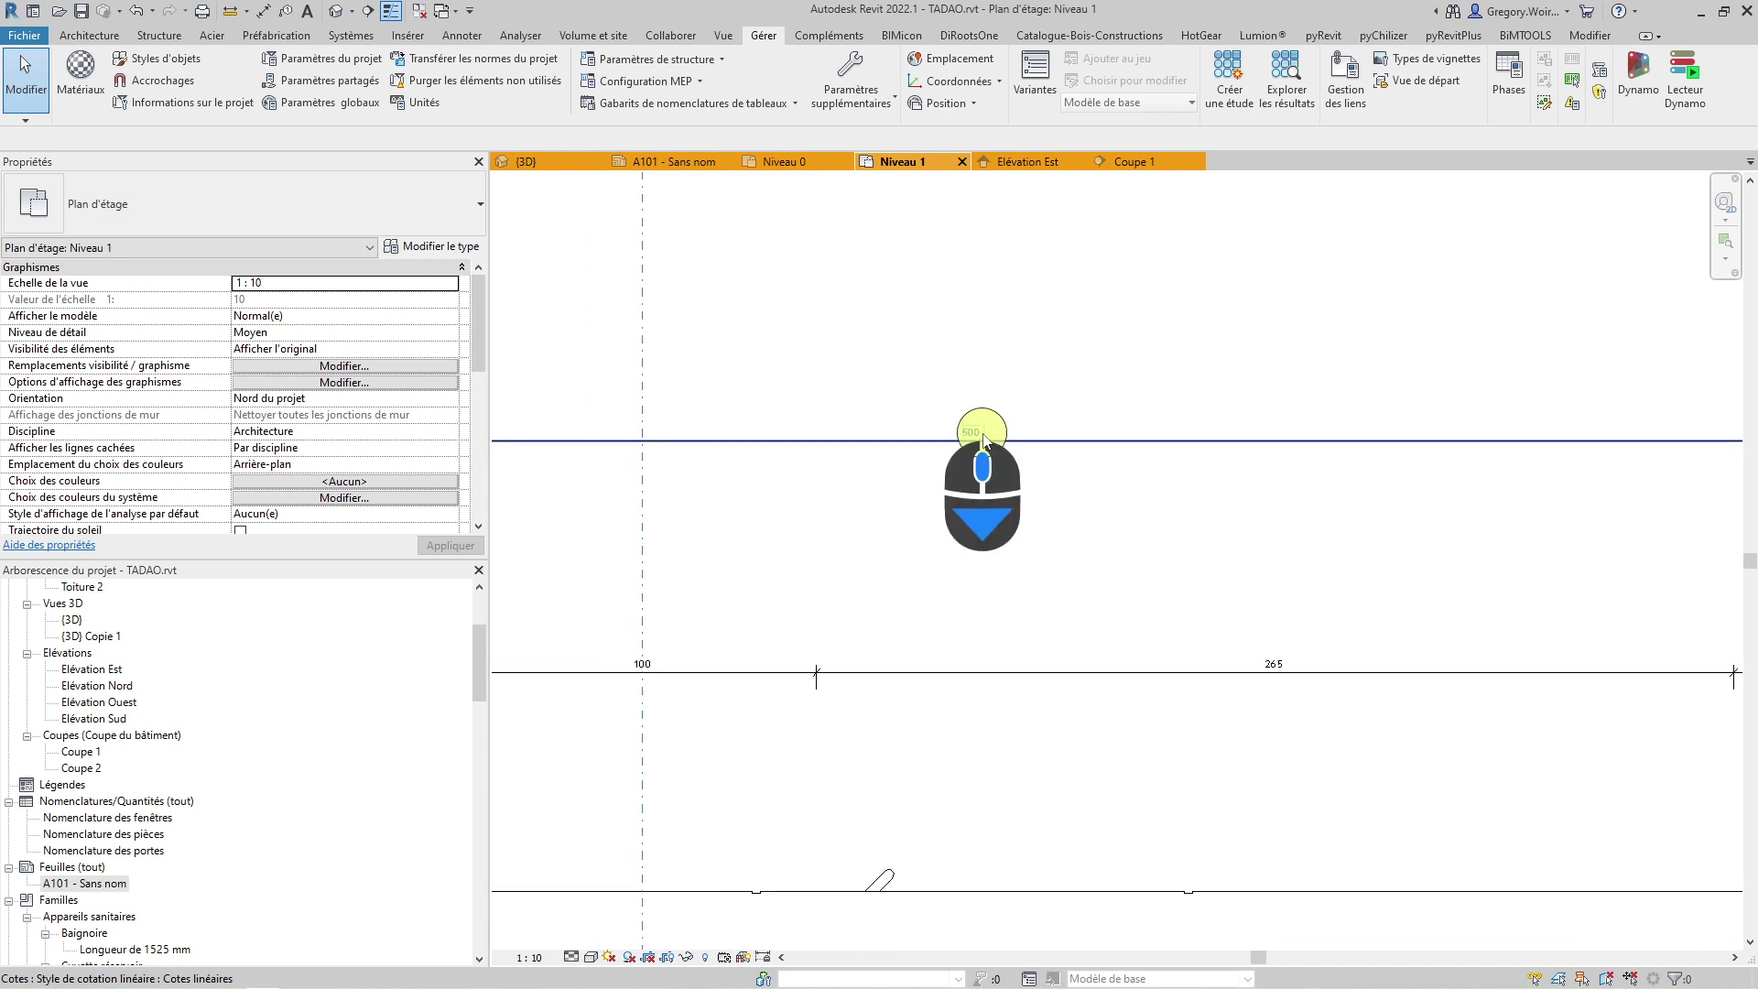
pyautogui.scroll(-2, 983, 440)
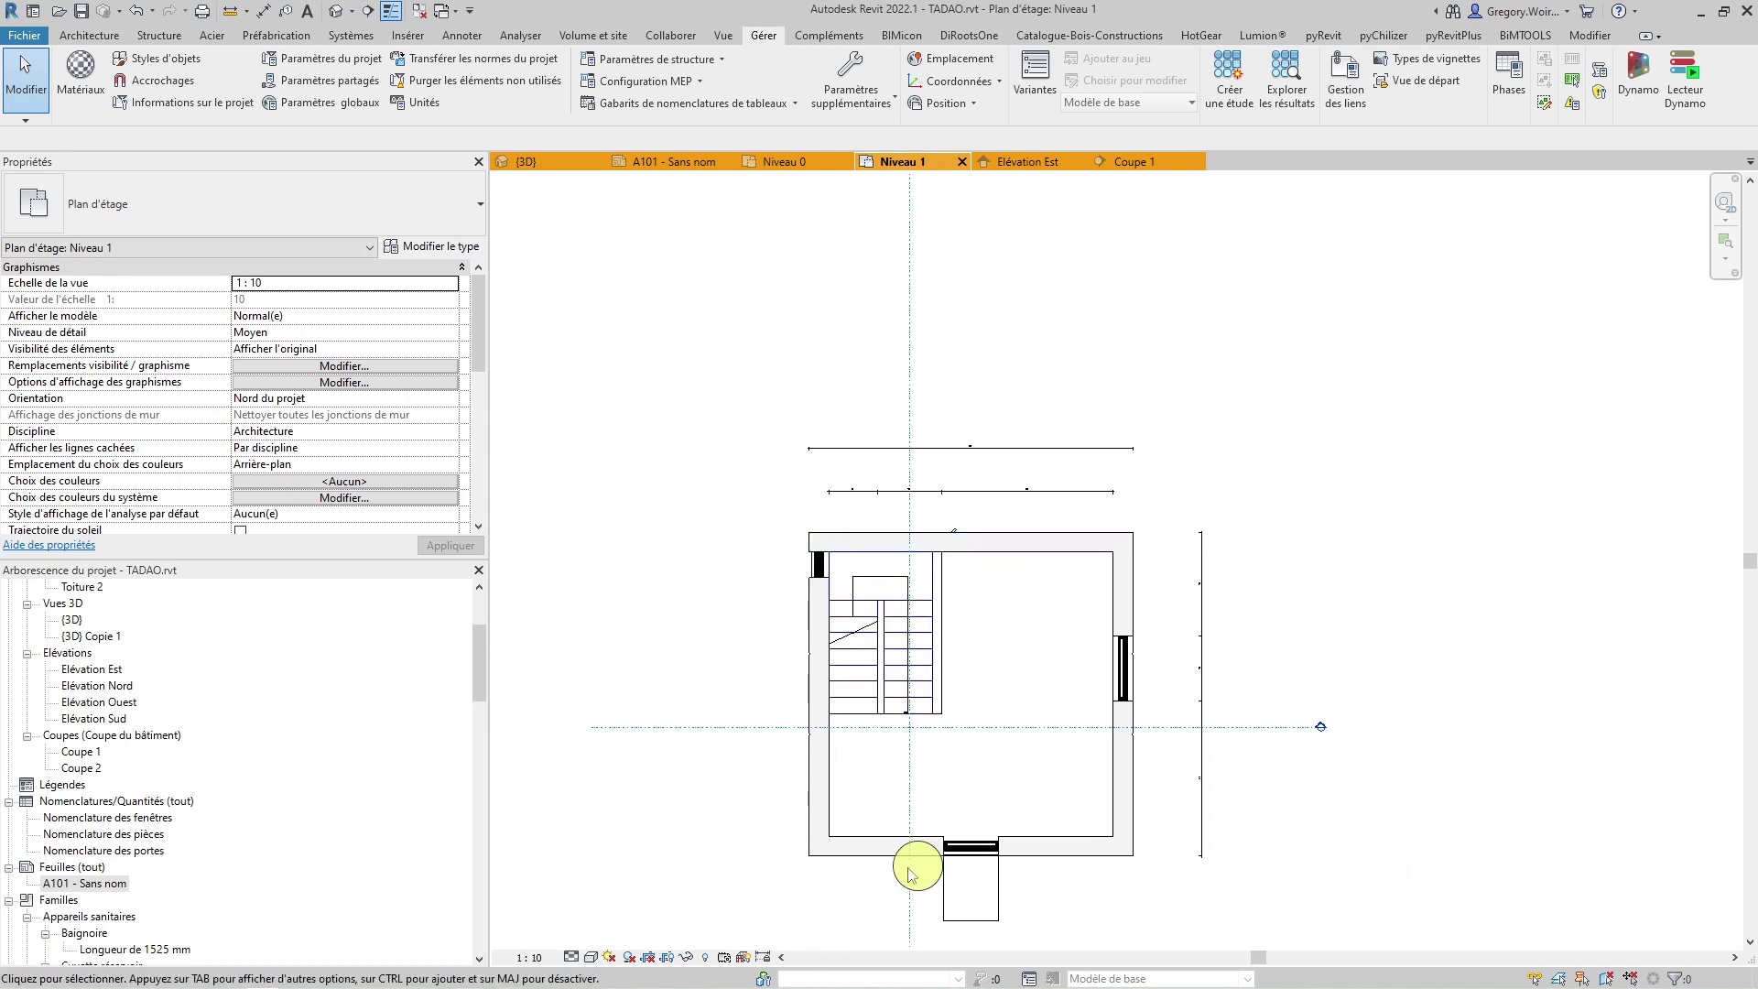
# Set the Niveau 1 plan's view scale to 1:100 and accept the ratio of 100 in the custom scale settings
pyautogui.click(540, 958)
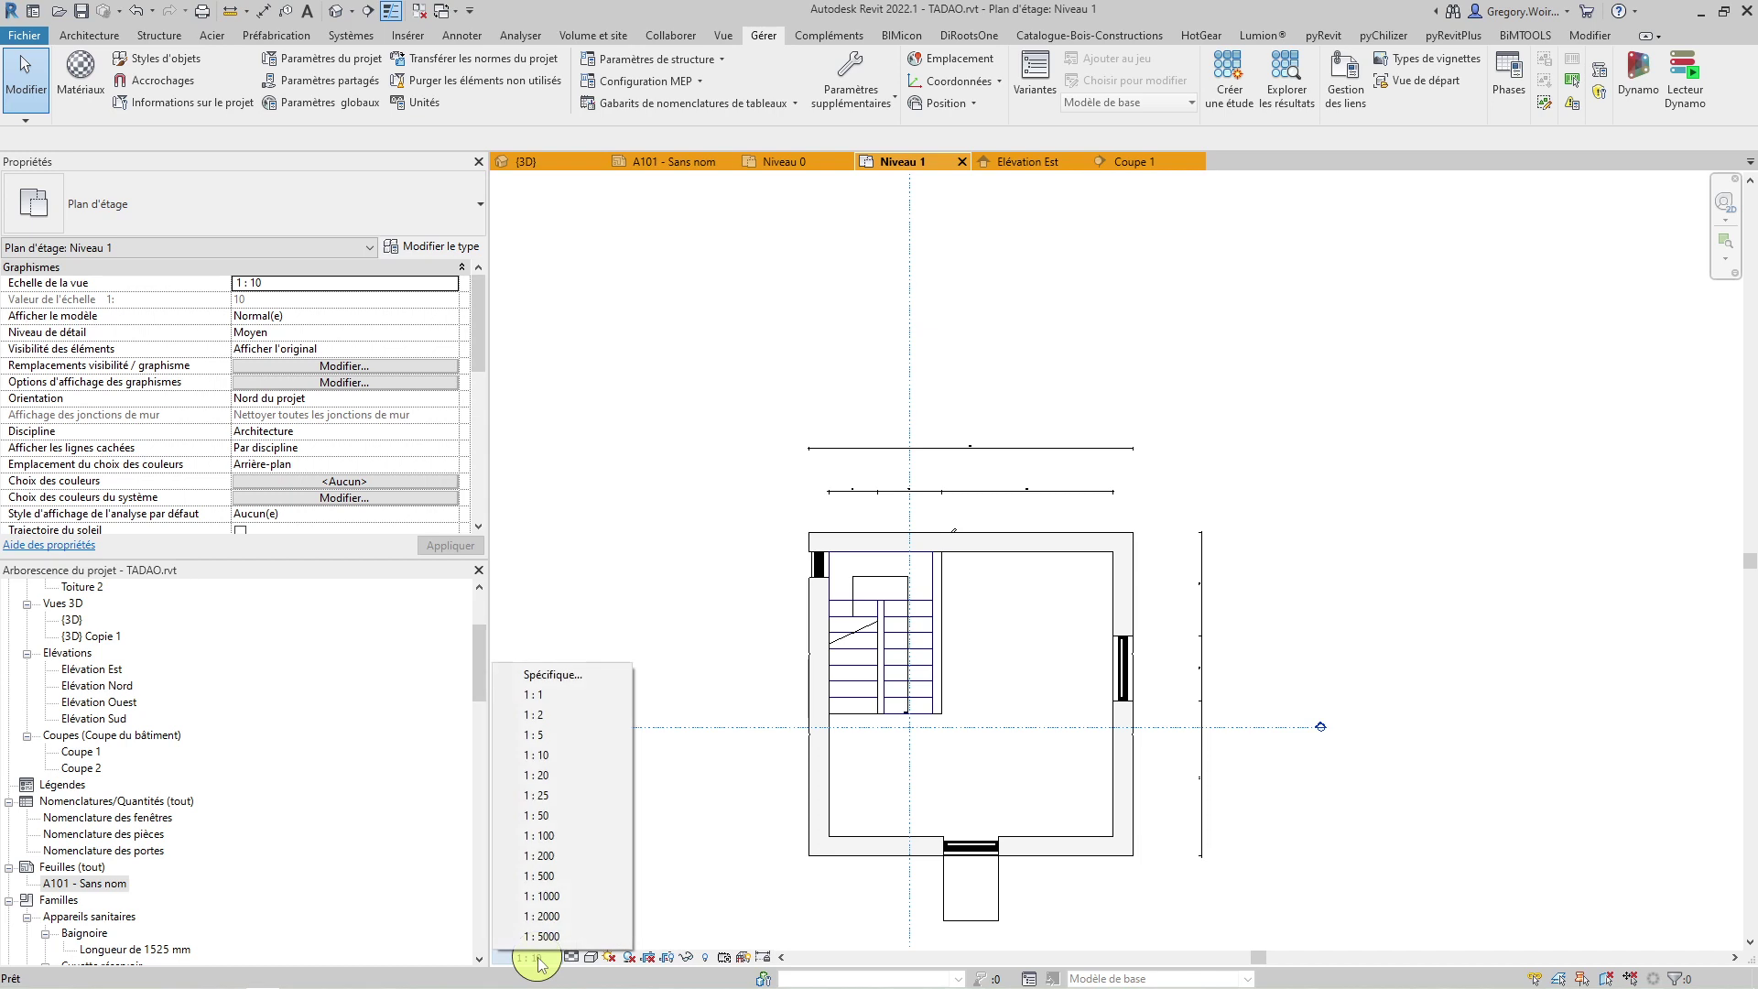
pyautogui.click(569, 834)
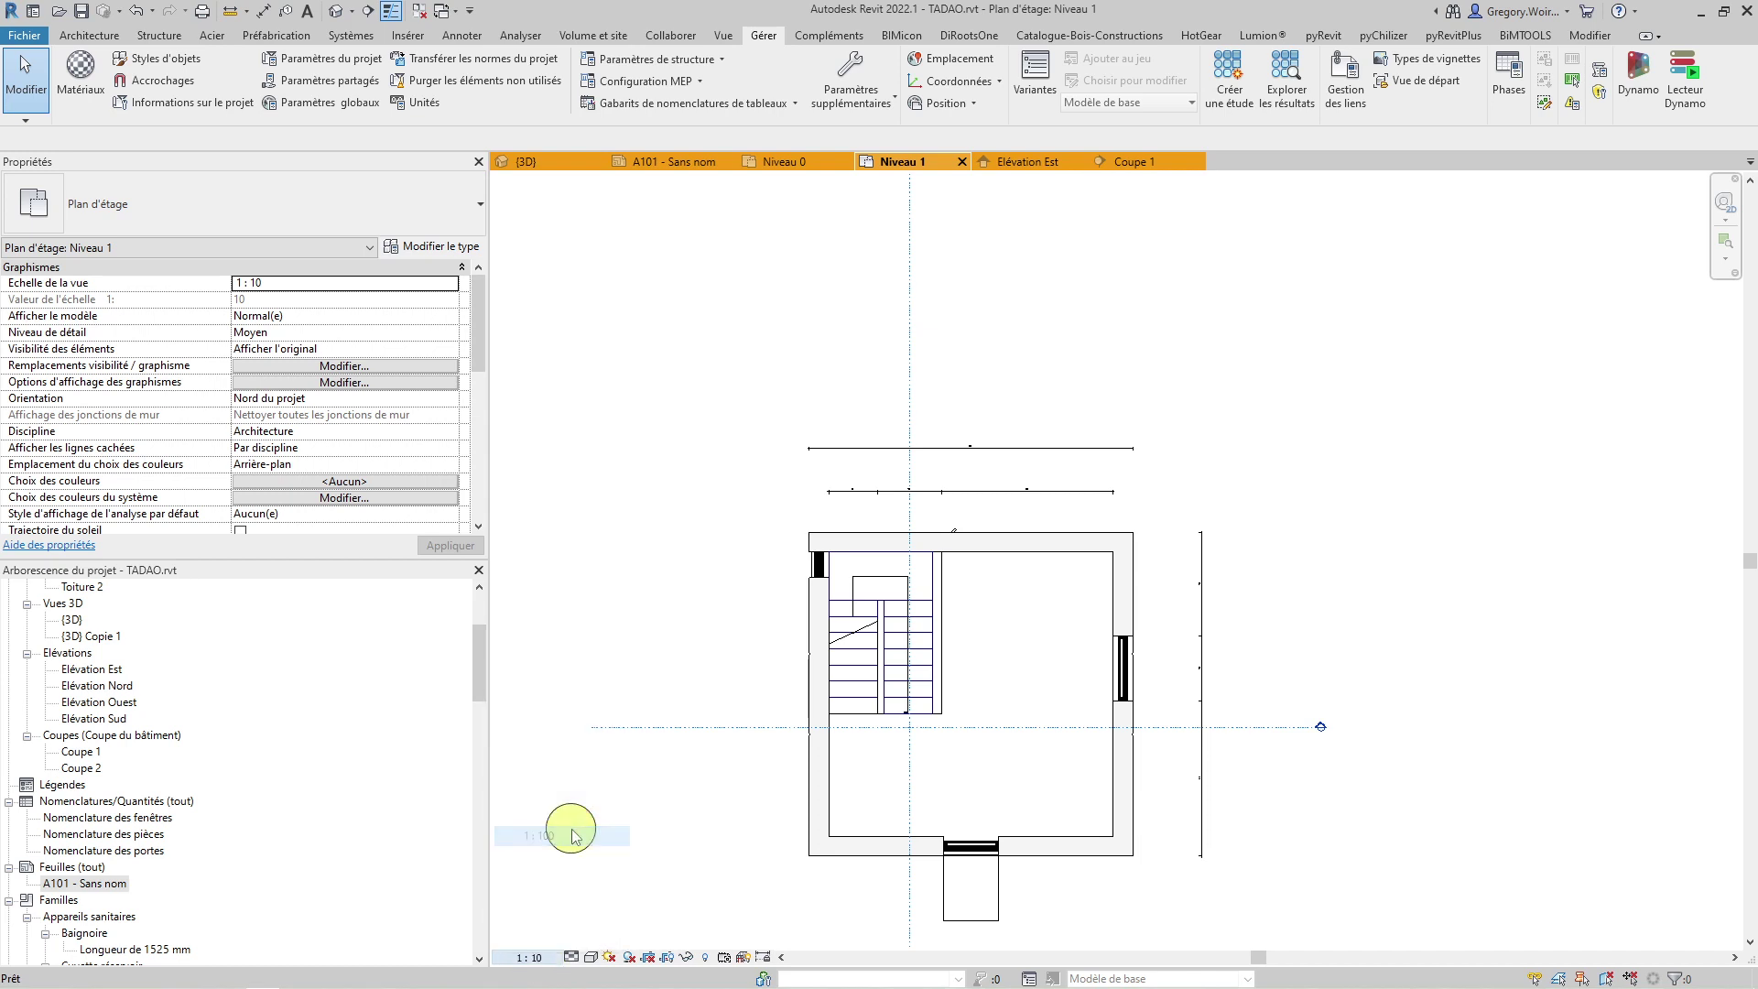
pyautogui.click(529, 961)
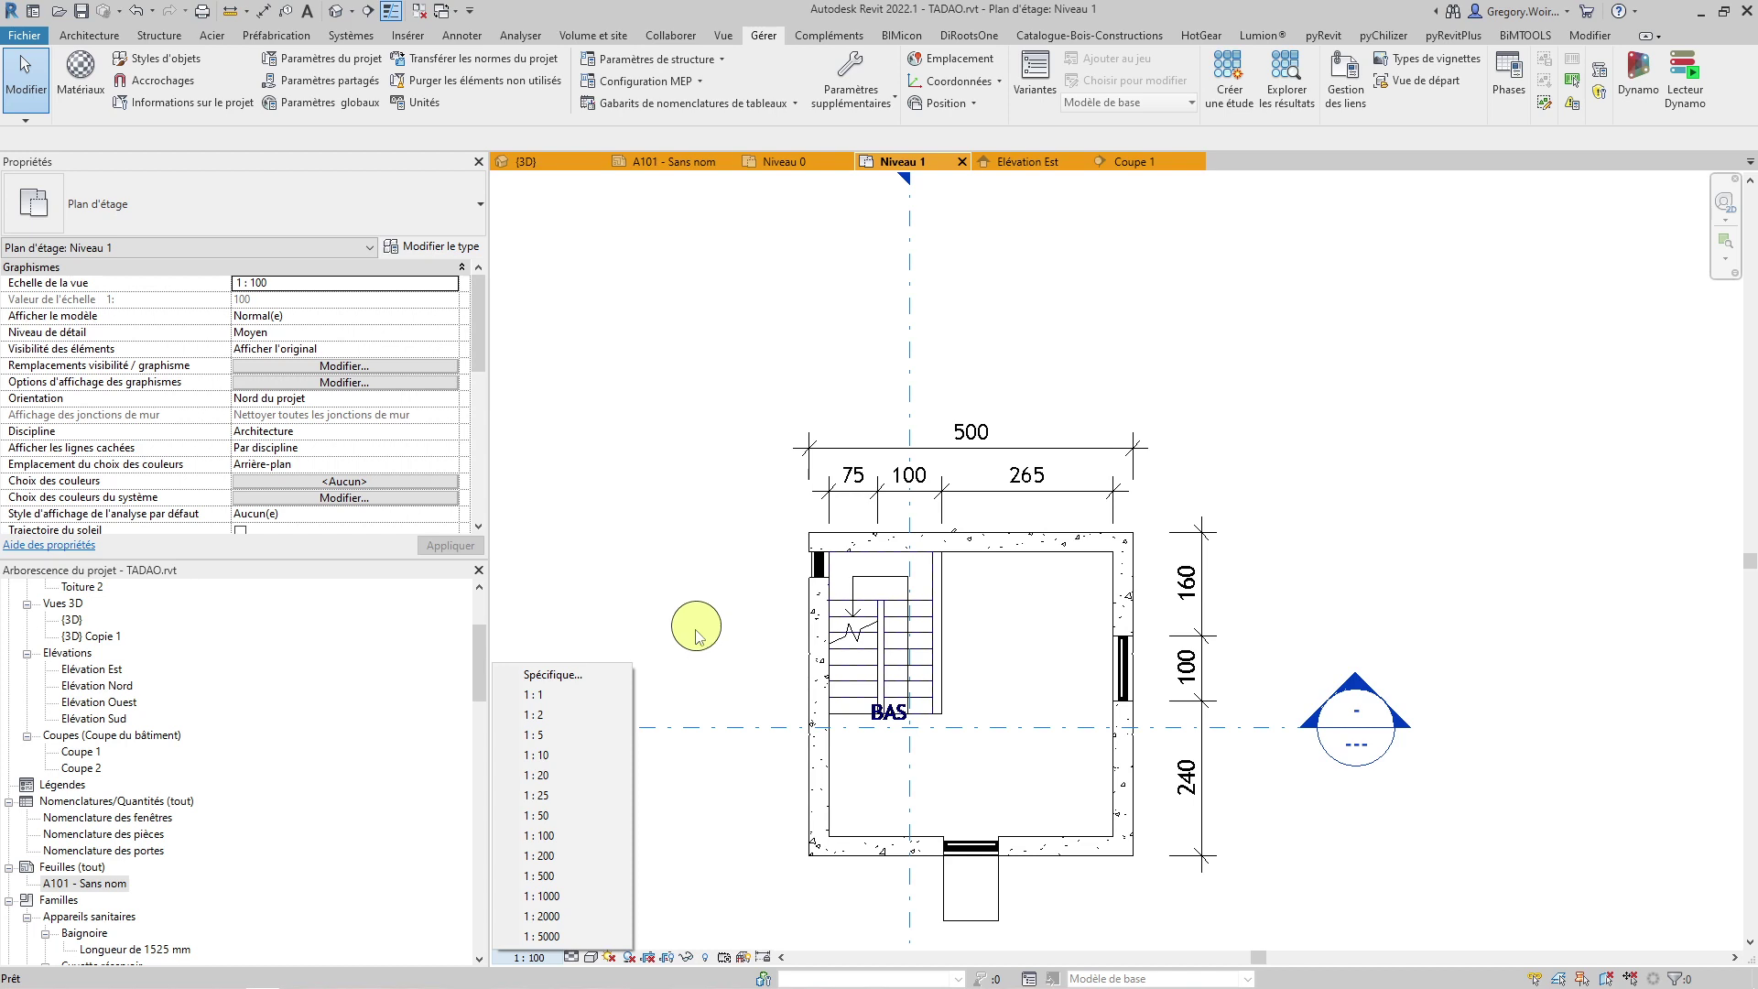
pyautogui.click(575, 677)
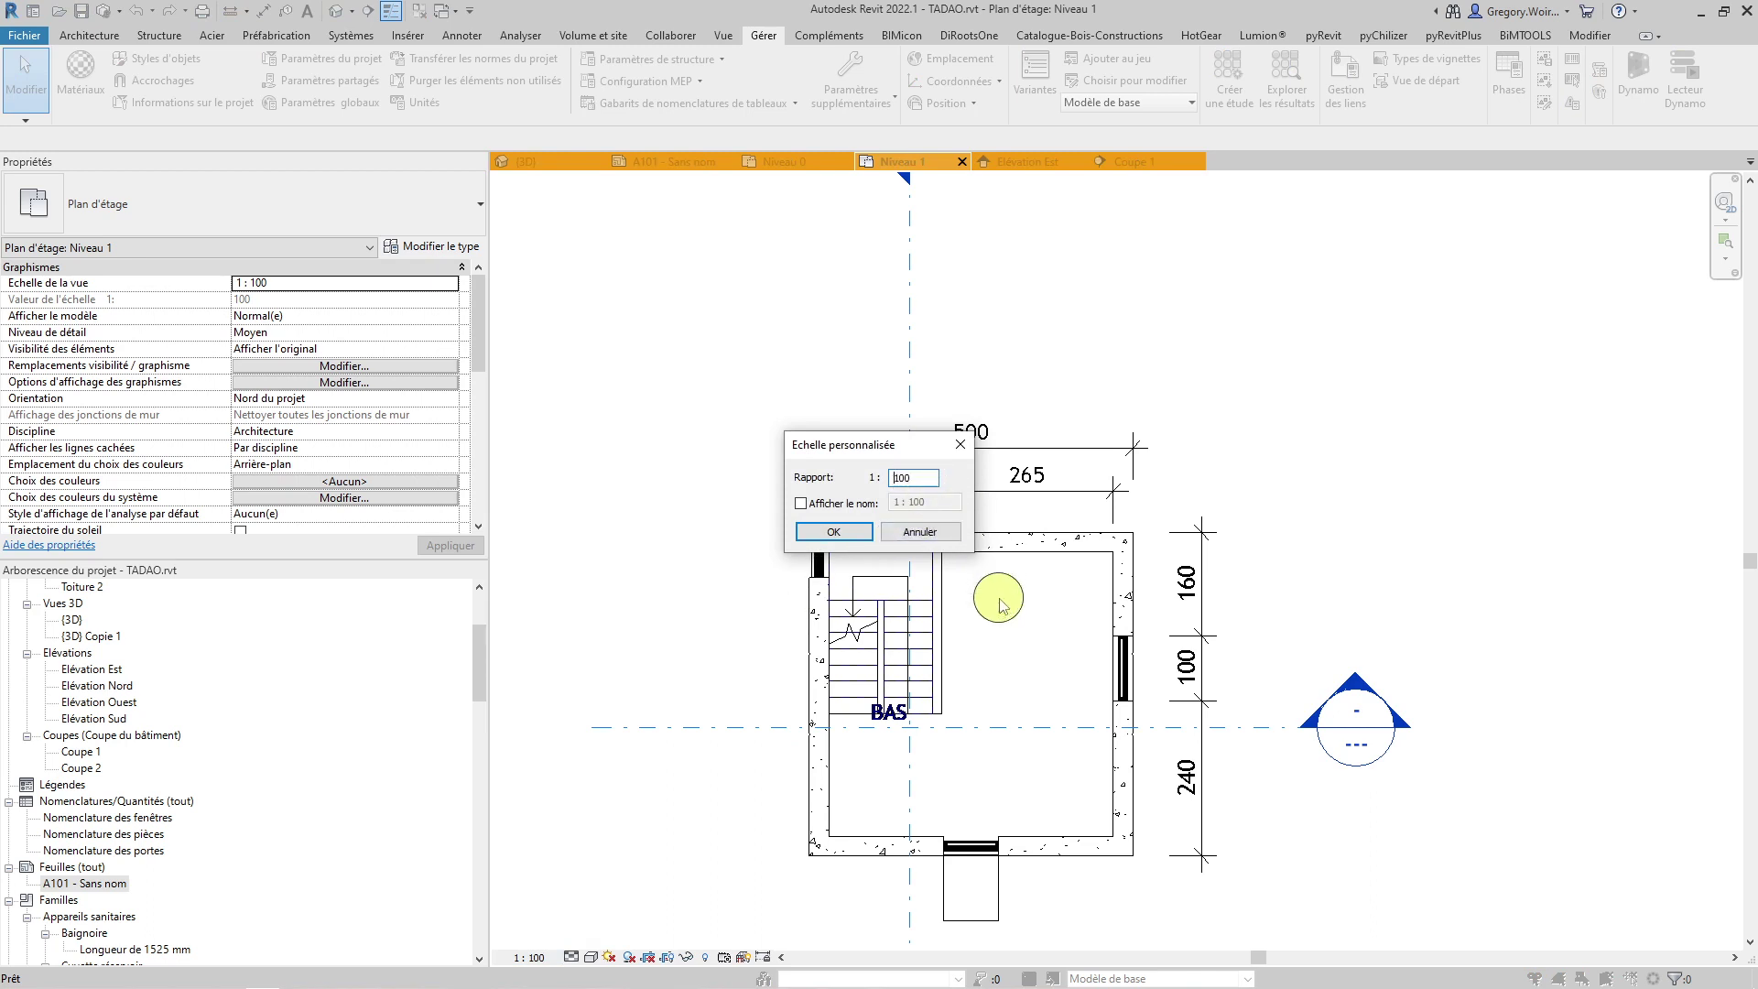
pyautogui.click(828, 532)
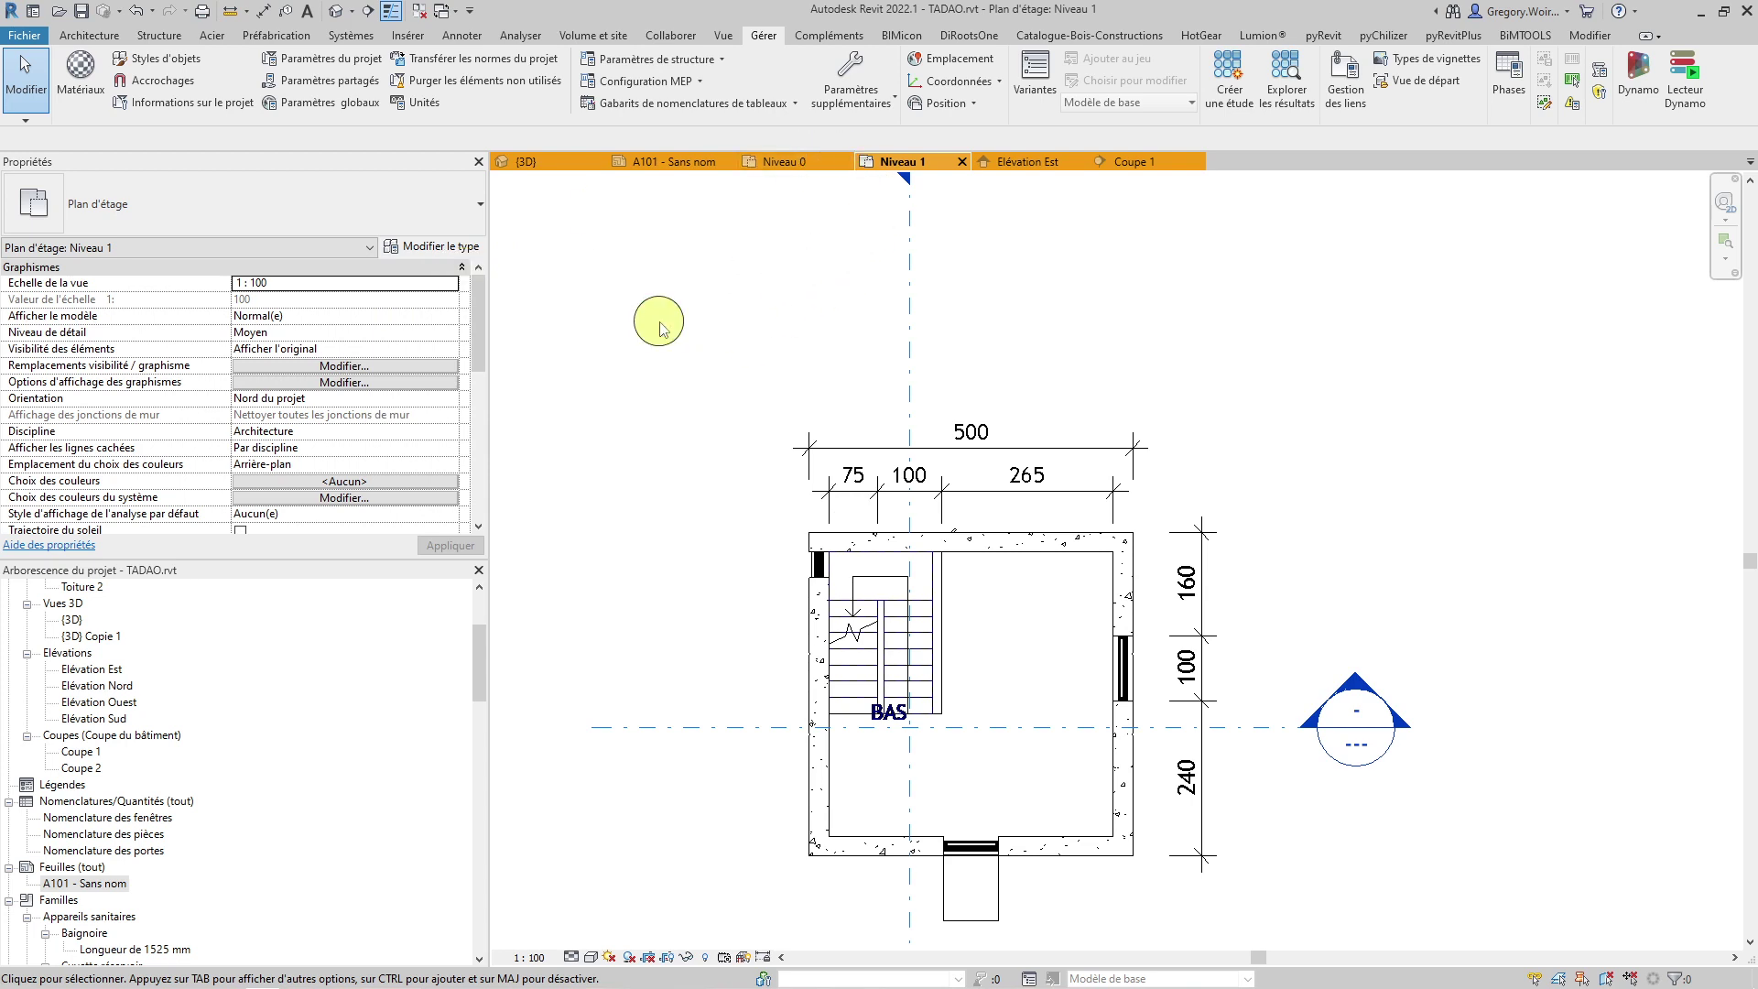
# Change the scale property of the Niveau 1 view to 1:200 and apply it
pyautogui.click(454, 293)
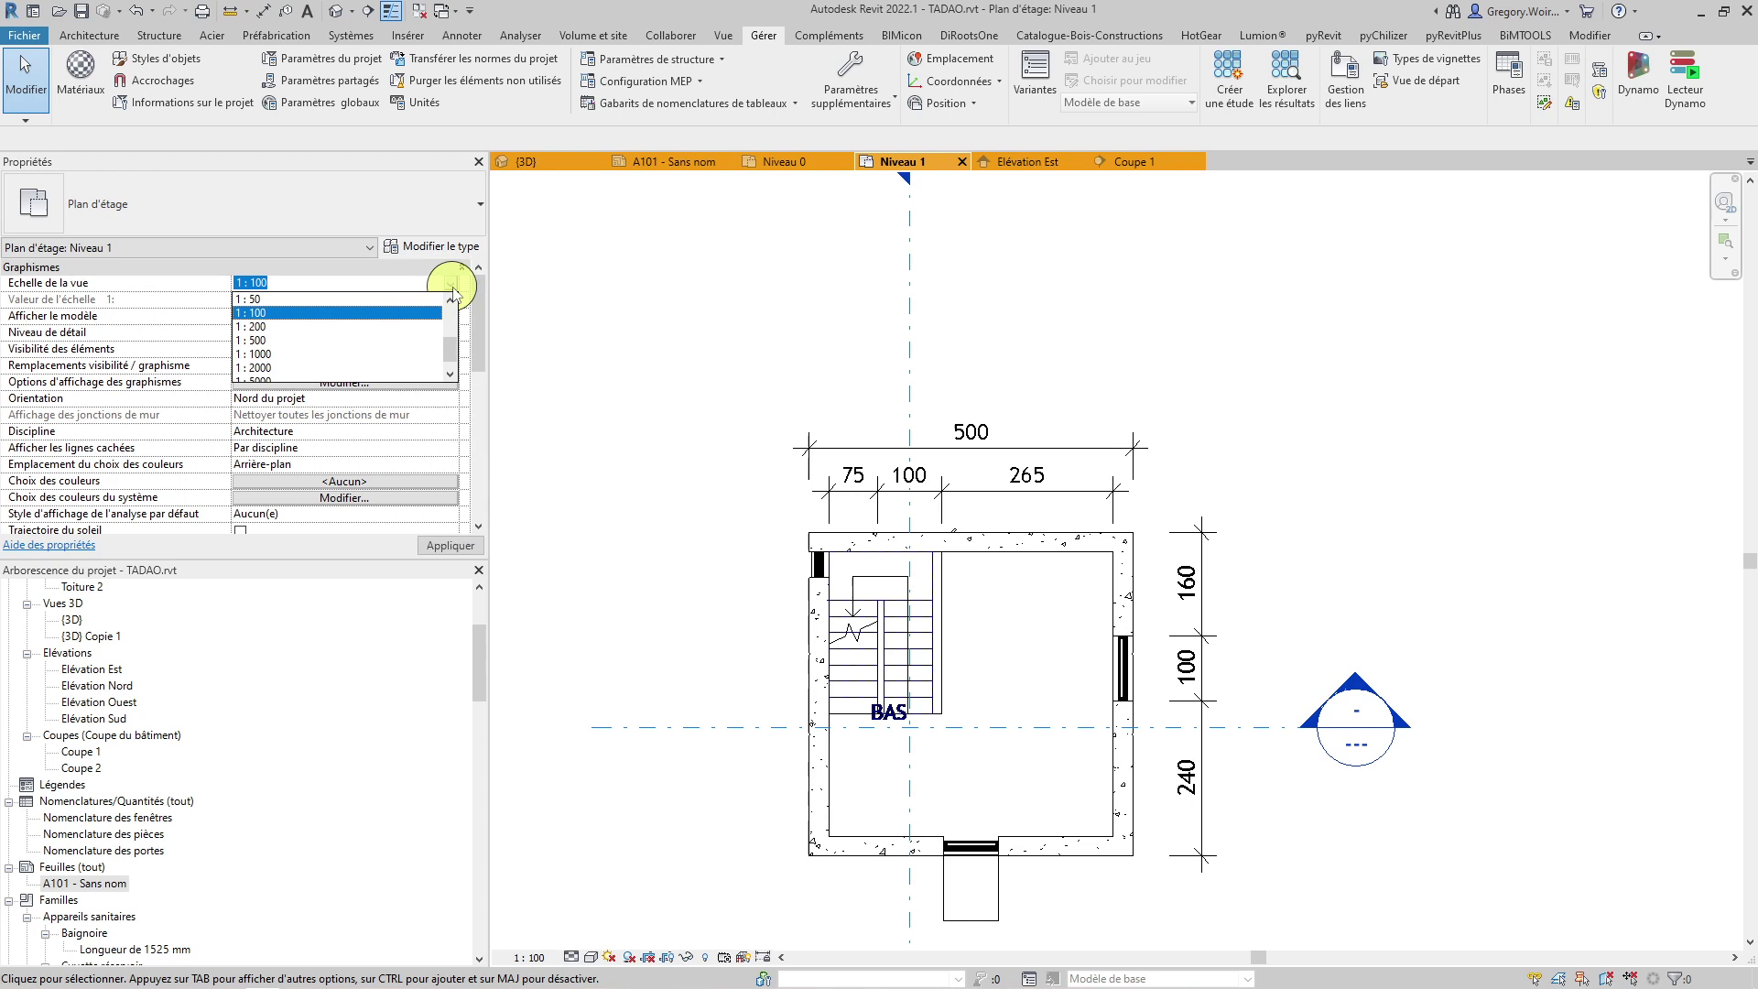
pyautogui.click(381, 337)
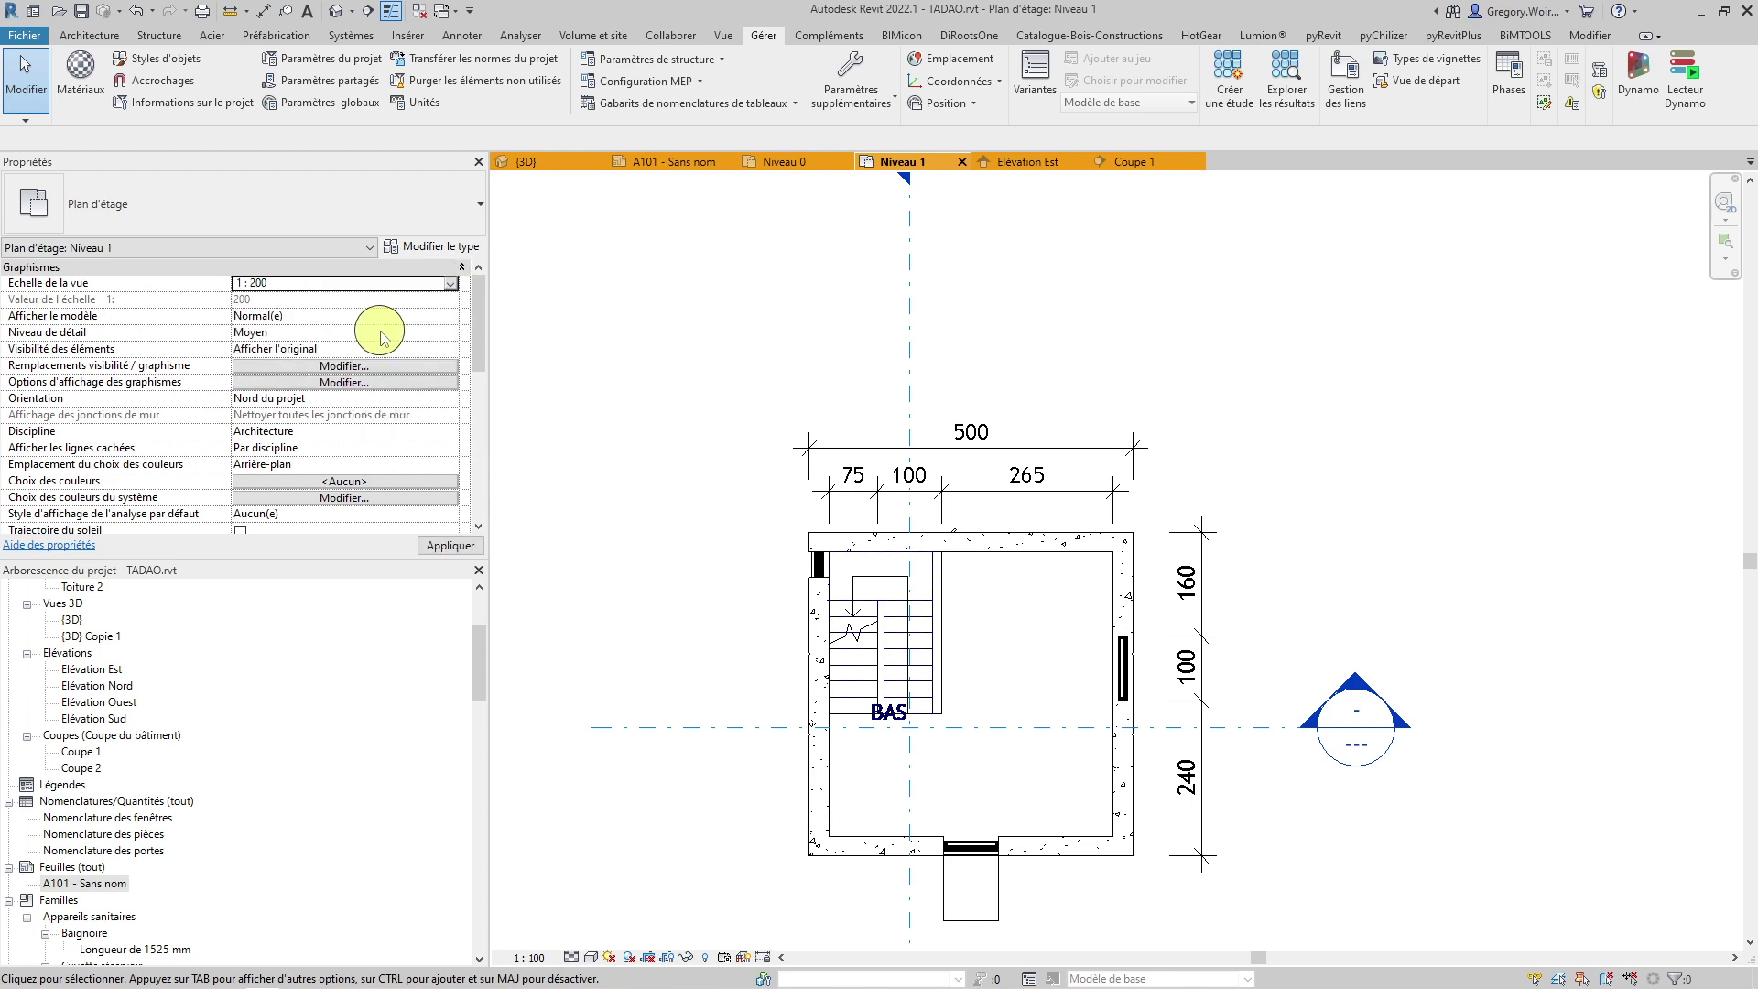
pyautogui.click(451, 546)
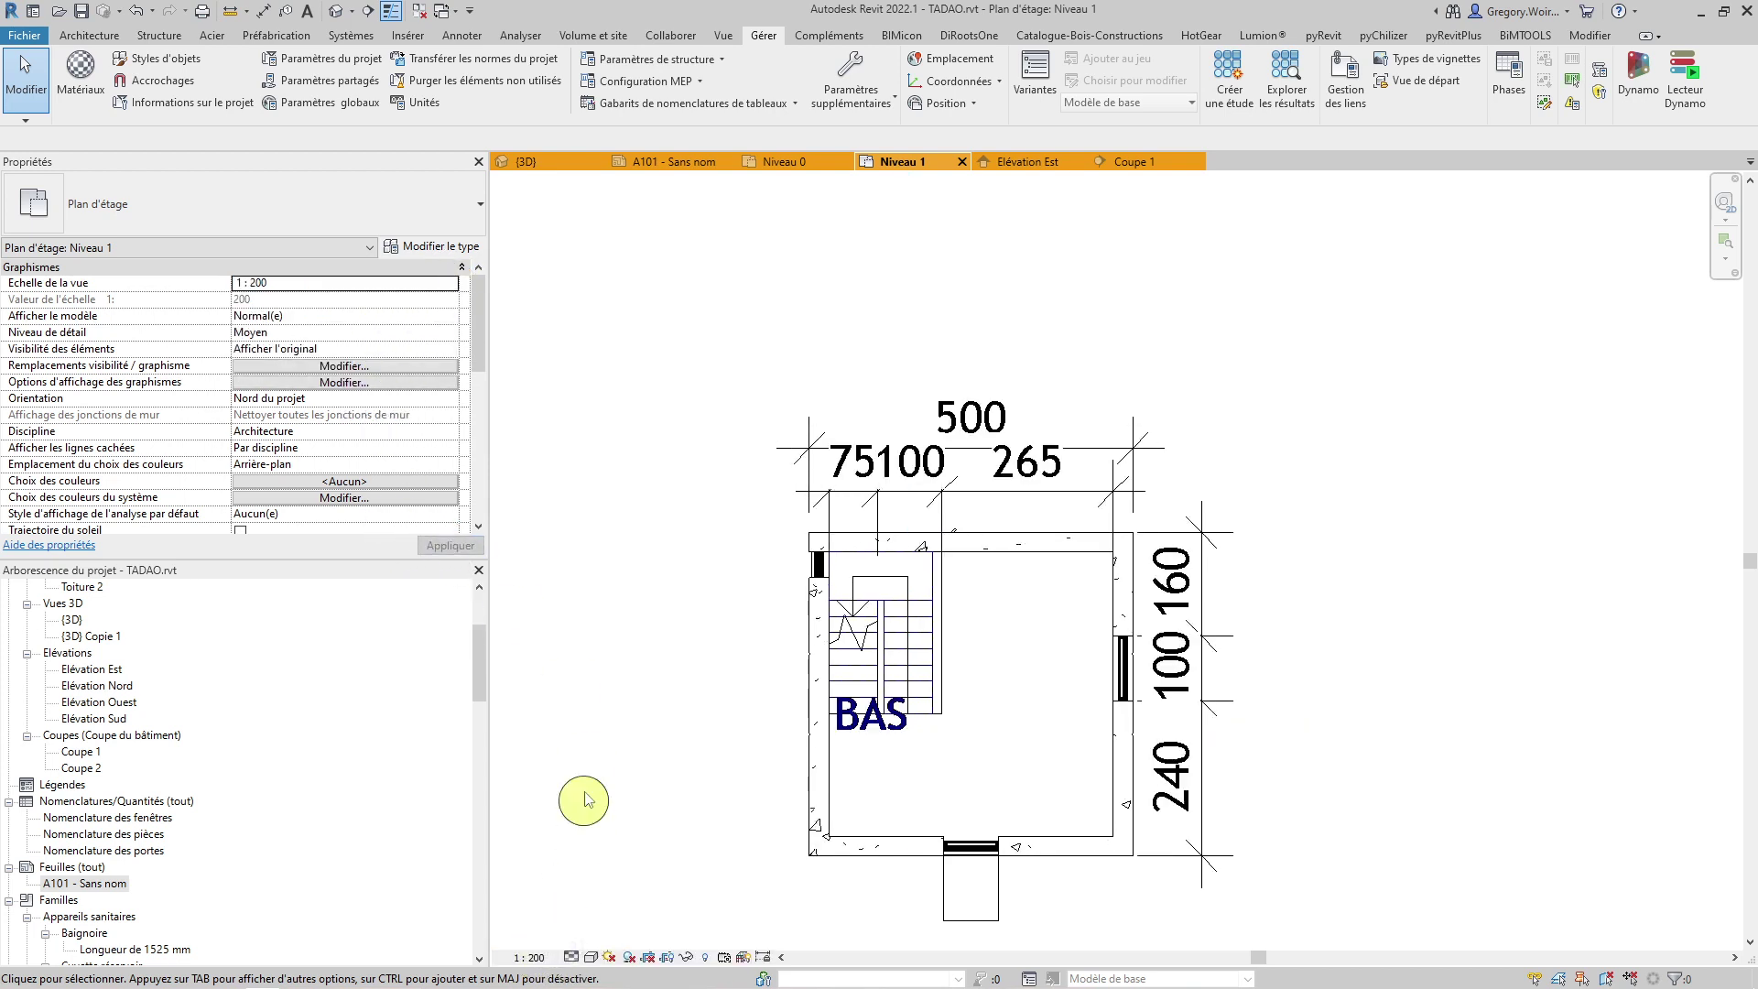
# Return the scale property of the Niveau 1 view to 1:100
pyautogui.click(444, 284)
pyautogui.click(448, 284)
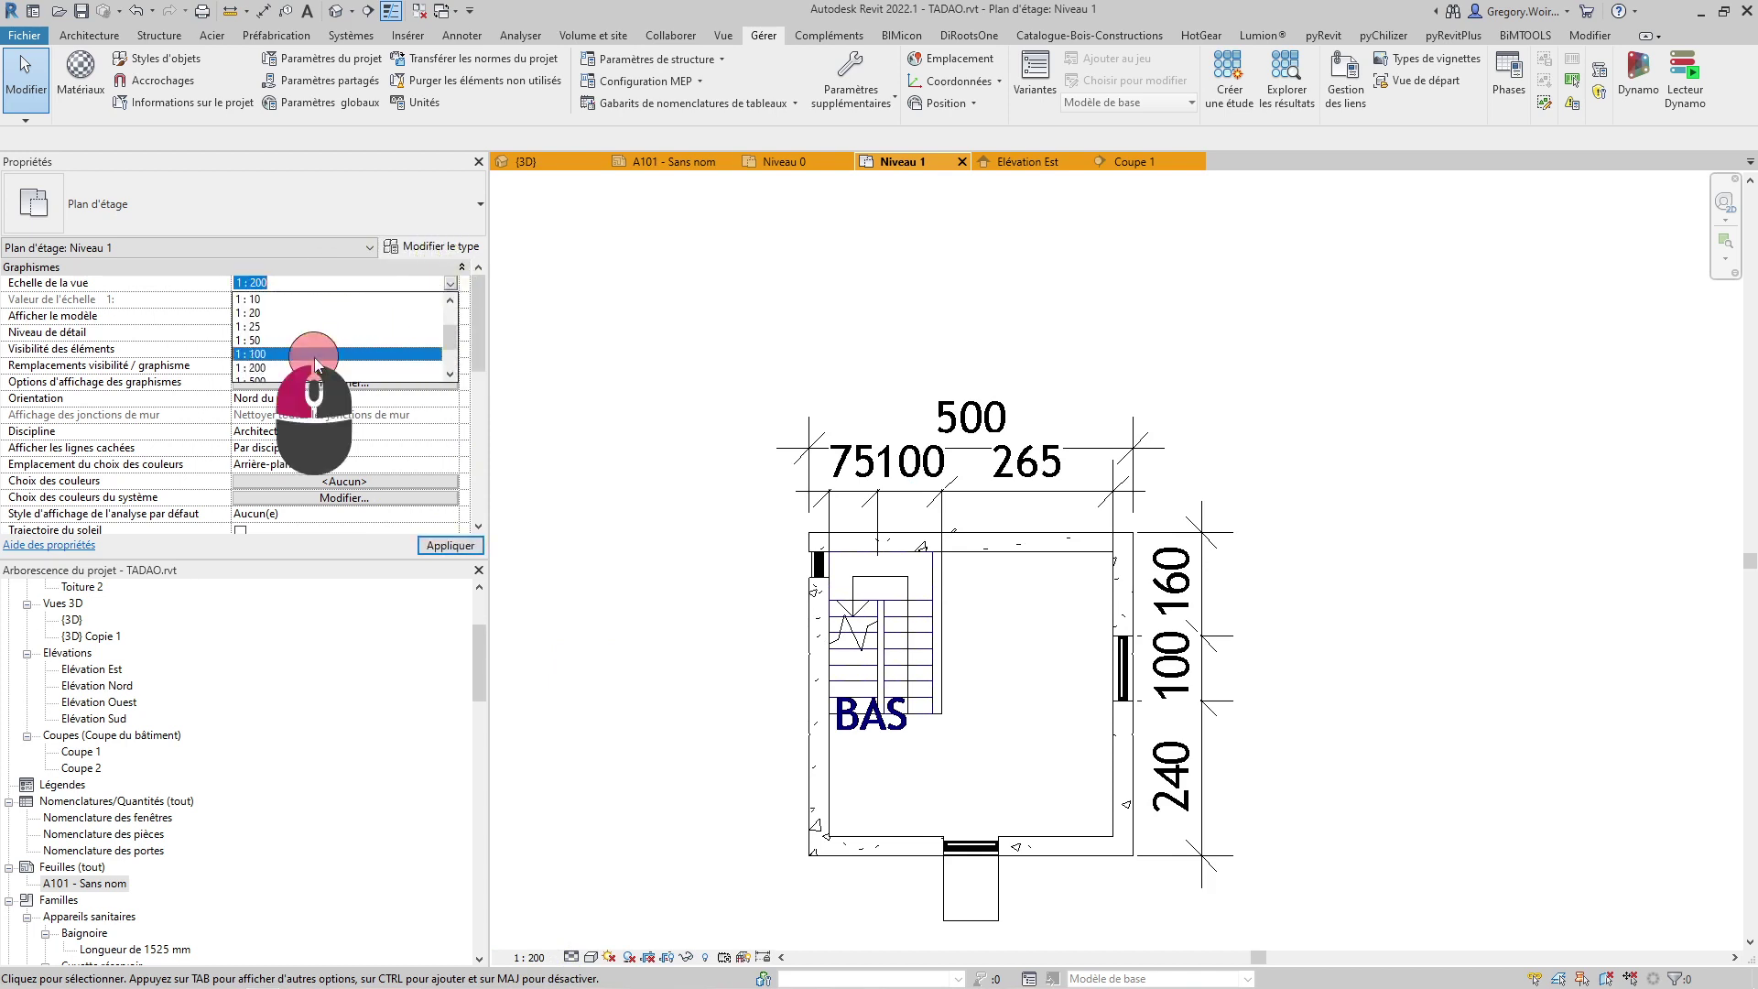
pyautogui.click(314, 355)
pyautogui.click(549, 357)
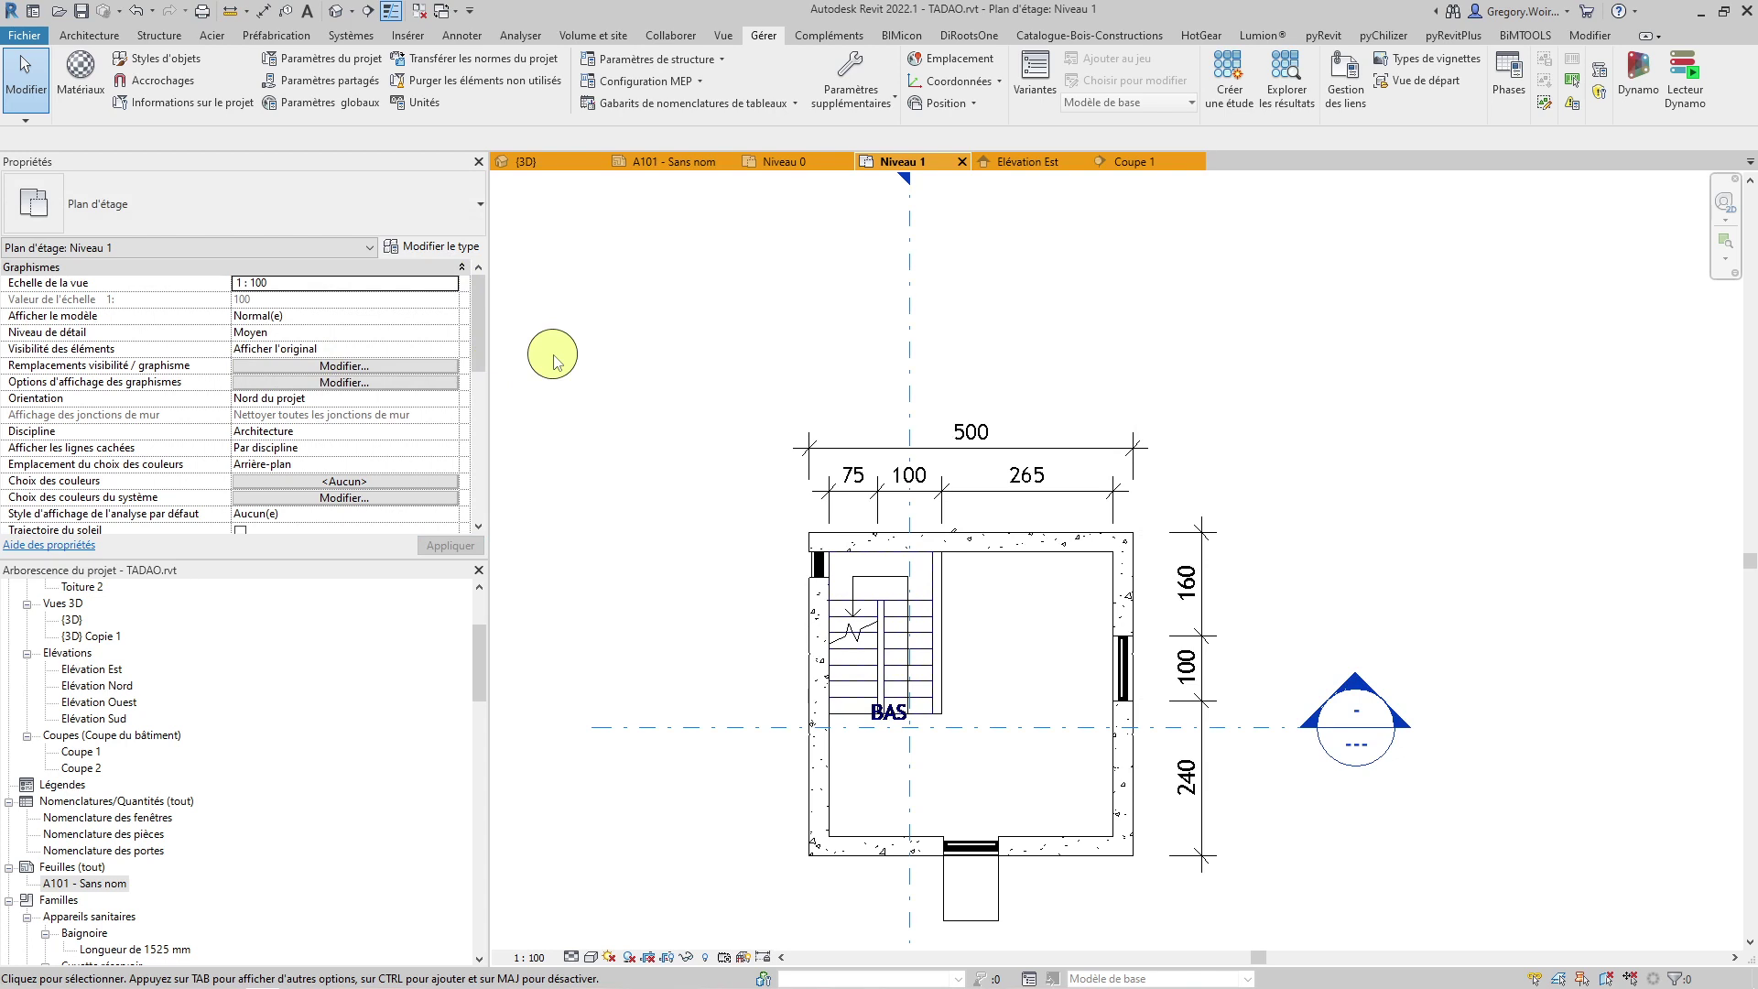
pyautogui.press('t')
pyautogui.press('x')
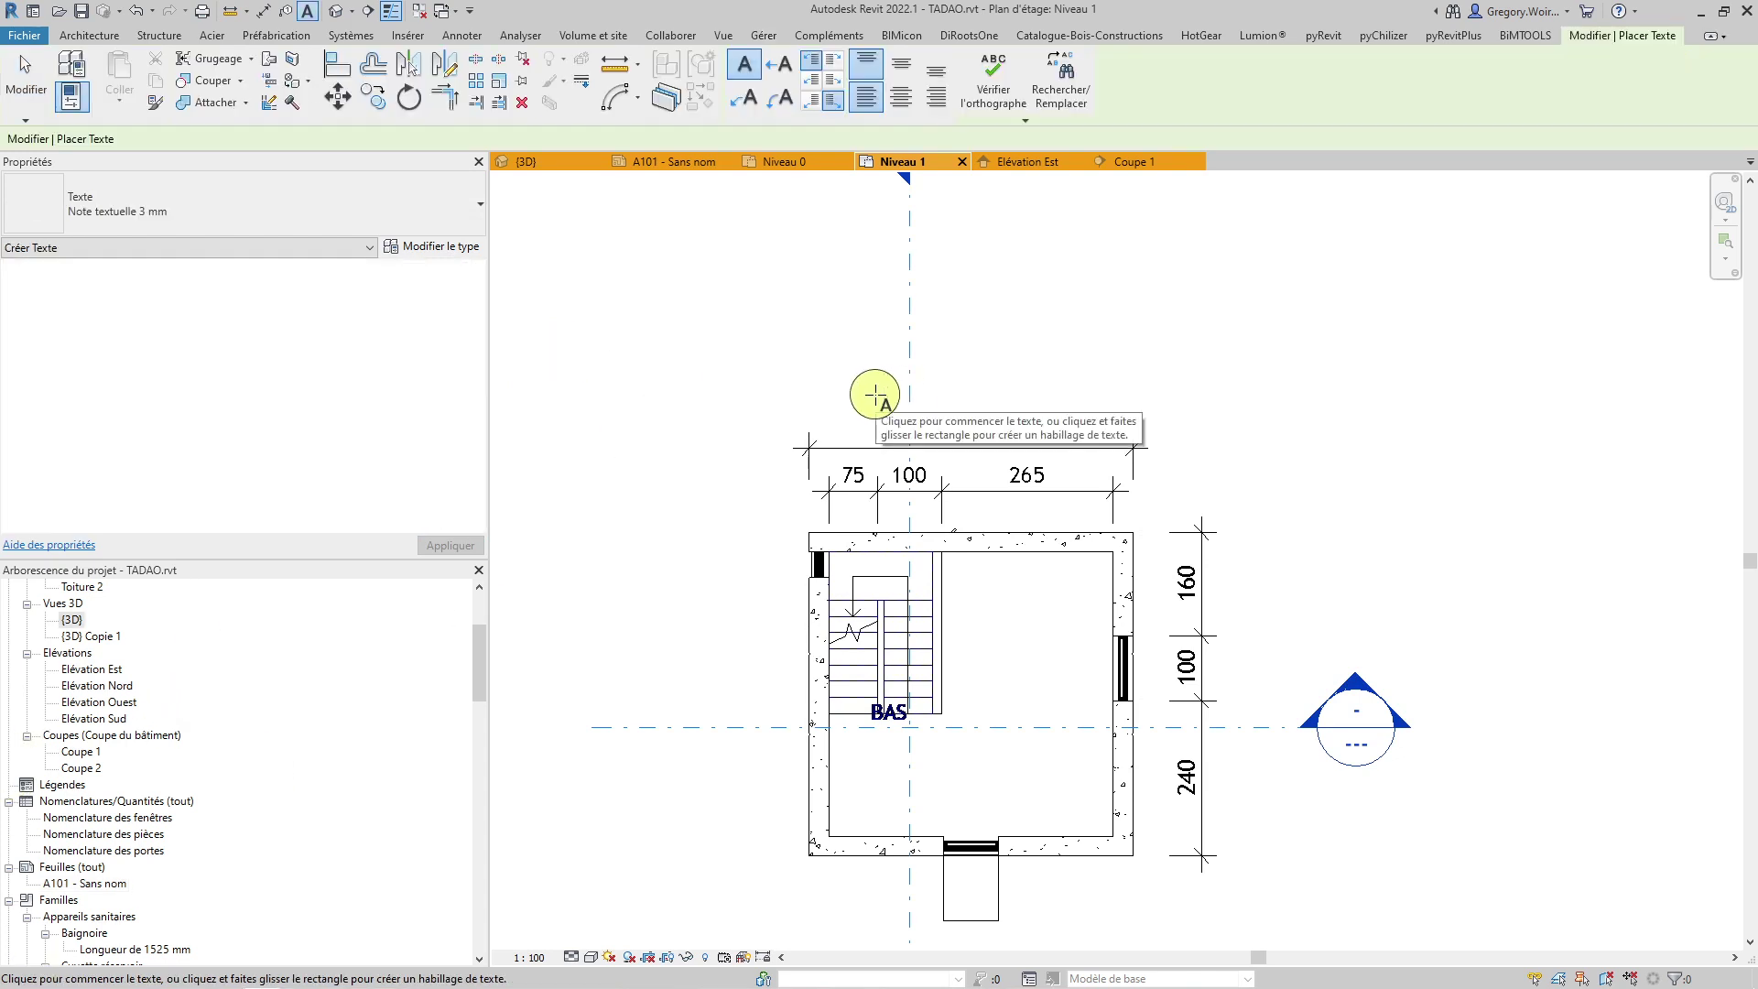
pyautogui.scroll(3, 199, 746)
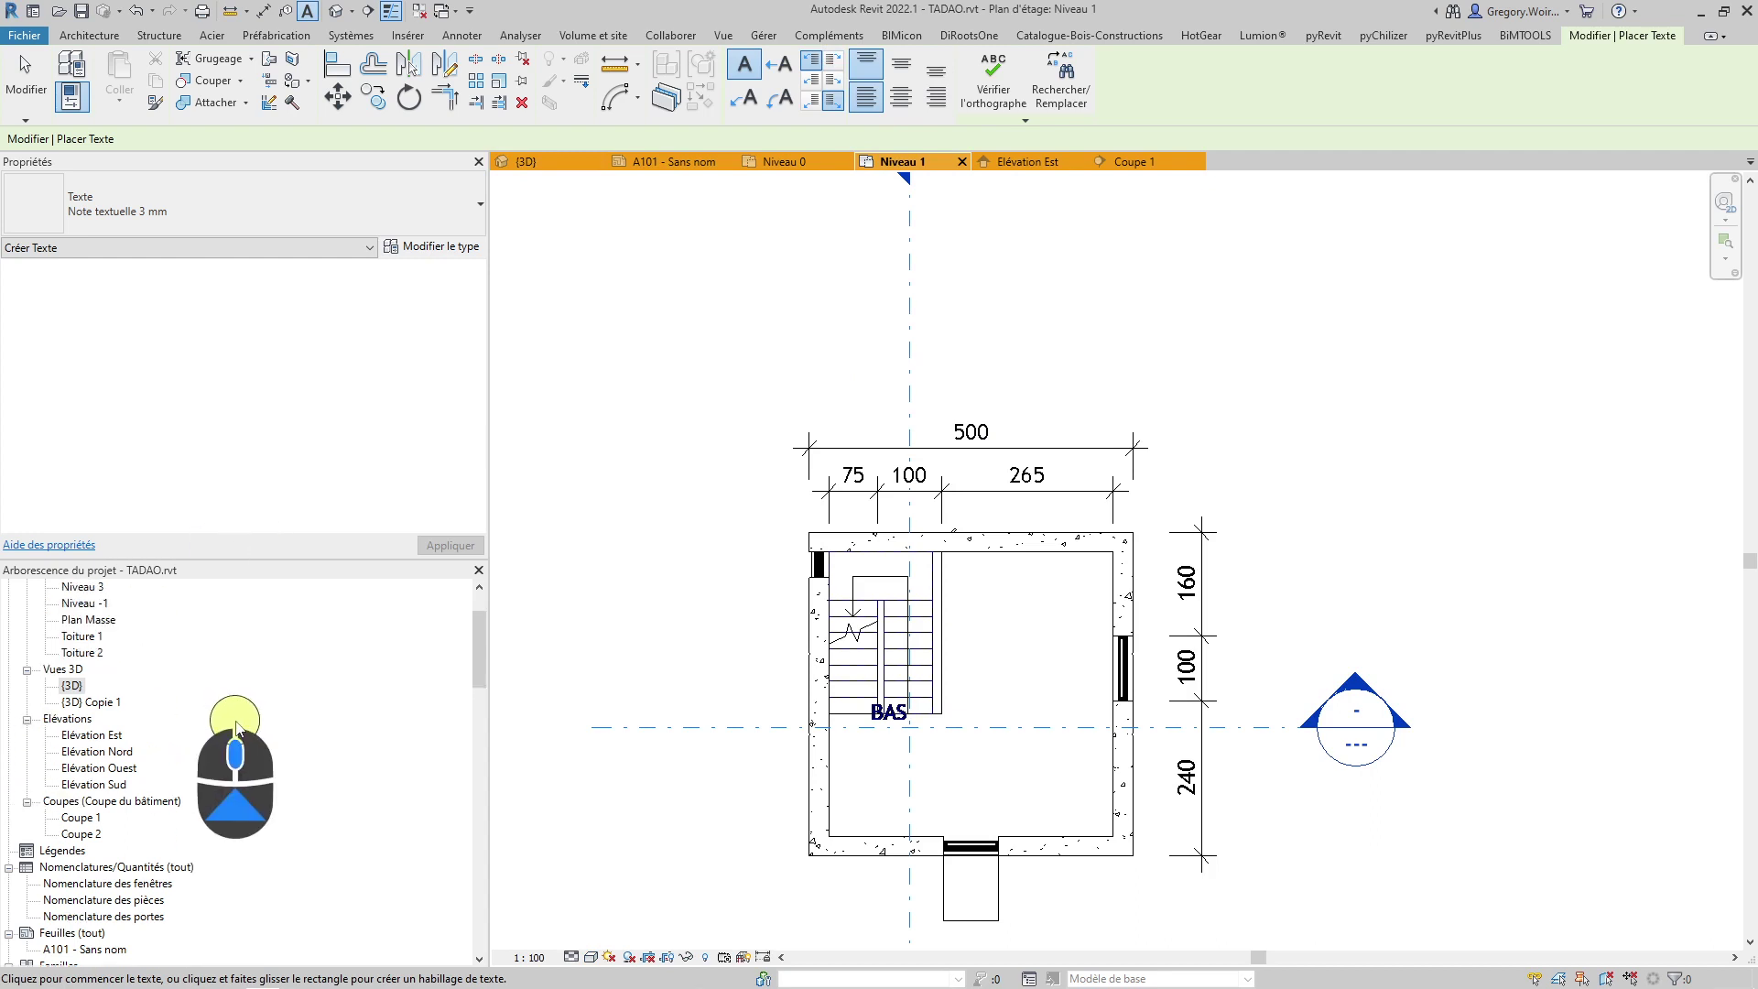
# Open sheet A101 and delete the "REVIT 2022" presentation title text, leaving the empty sheet frame in view
pyautogui.scroll(-4, 298, 756)
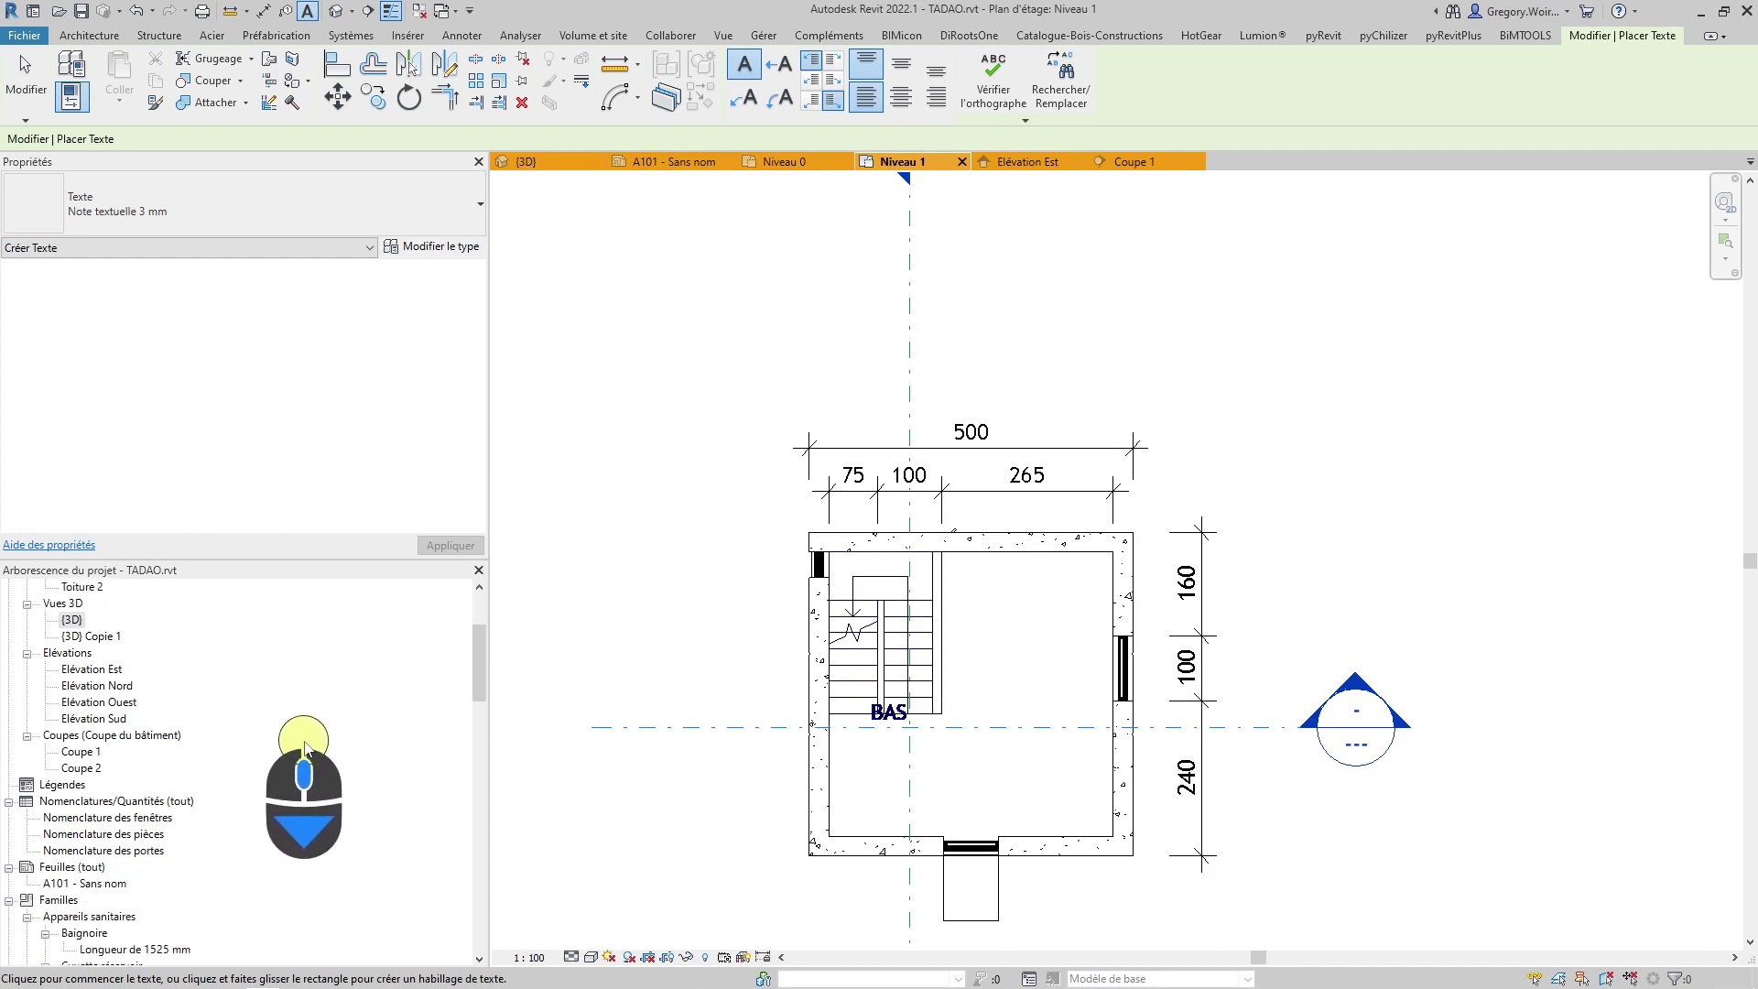
pyautogui.doubleClick(106, 836)
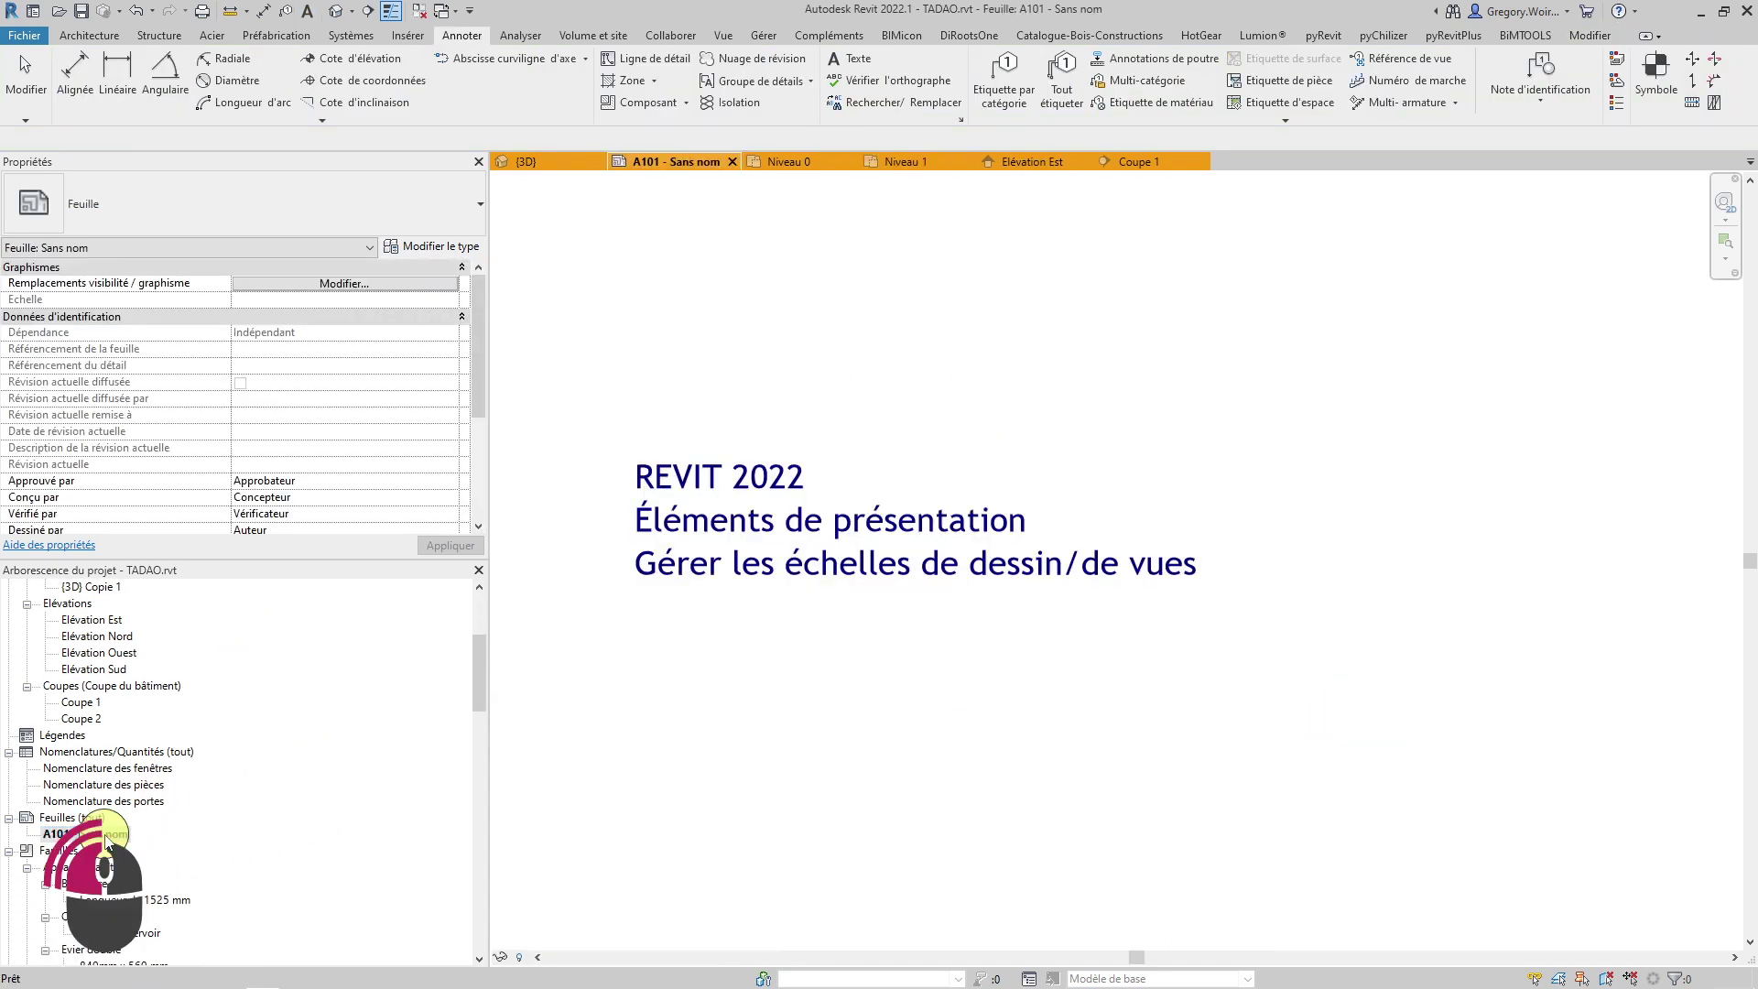
pyautogui.click(796, 583)
pyautogui.press('Delete')
pyautogui.scroll(-2, 824, 641)
pyautogui.scroll(-2, 824, 641)
pyautogui.moveTo(950, 652); pyautogui.dragTo(988, 462, button='middle')
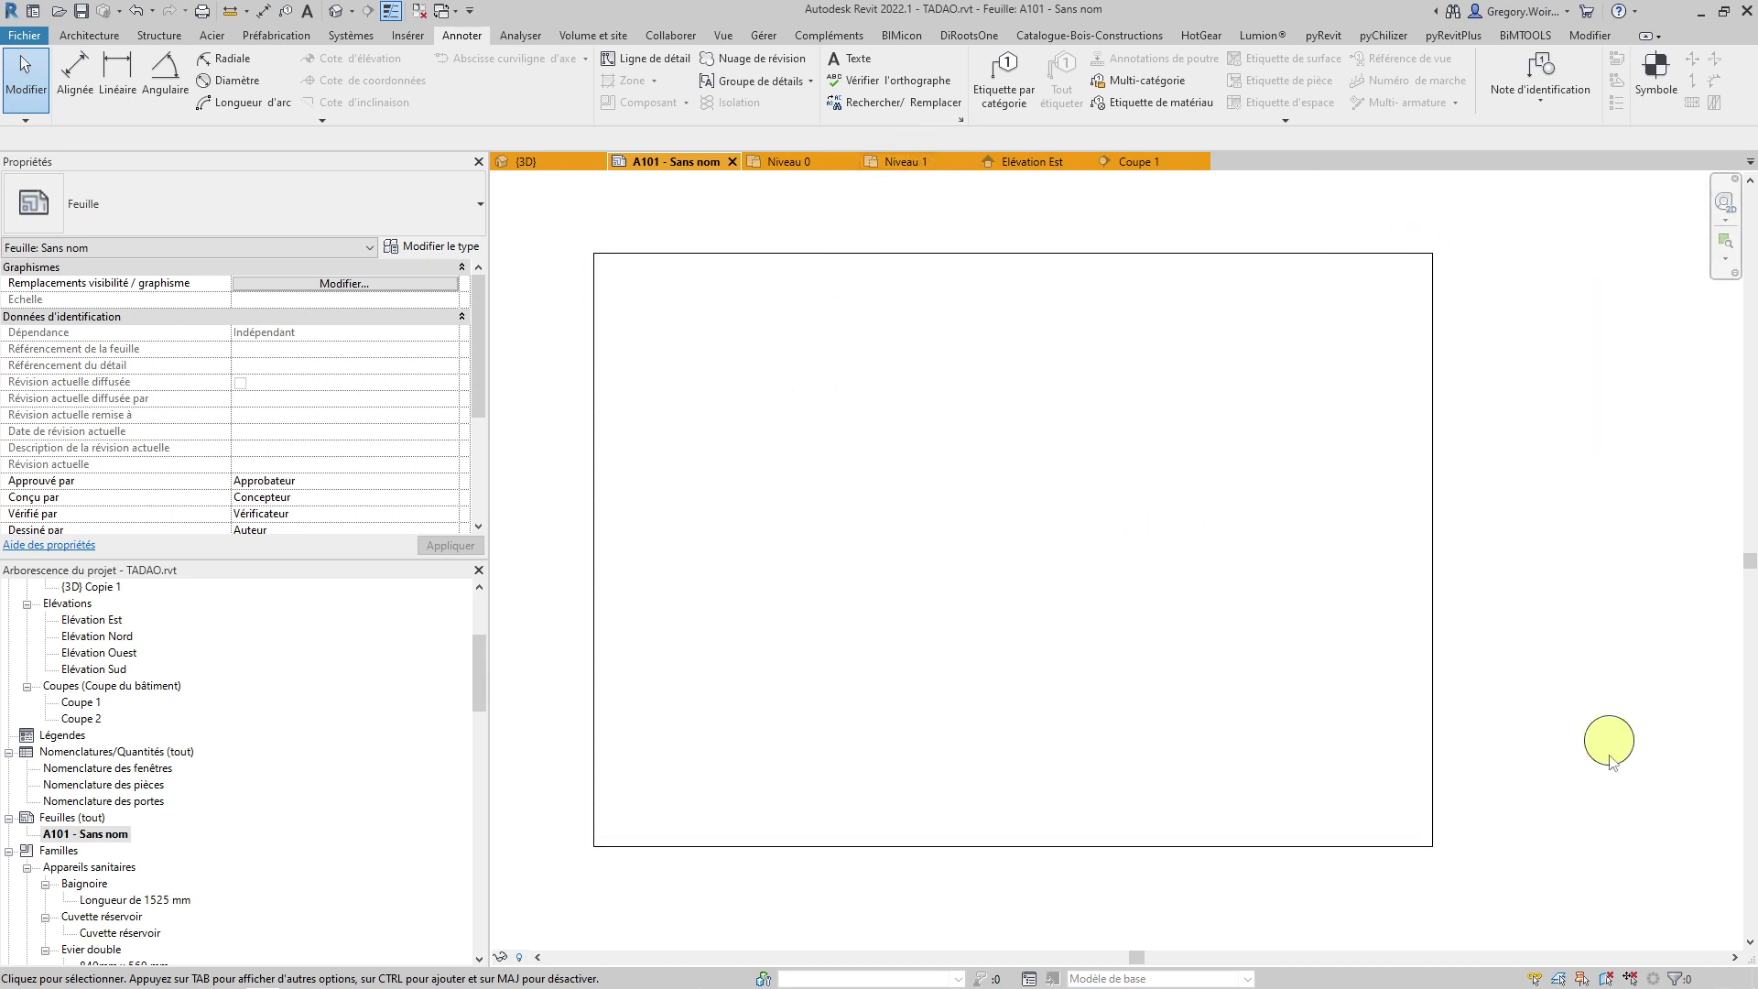
# Place the Niveau 1 floor plan view on sheet A101, with the building inside the sheet frame
pyautogui.scroll(4, 339, 842)
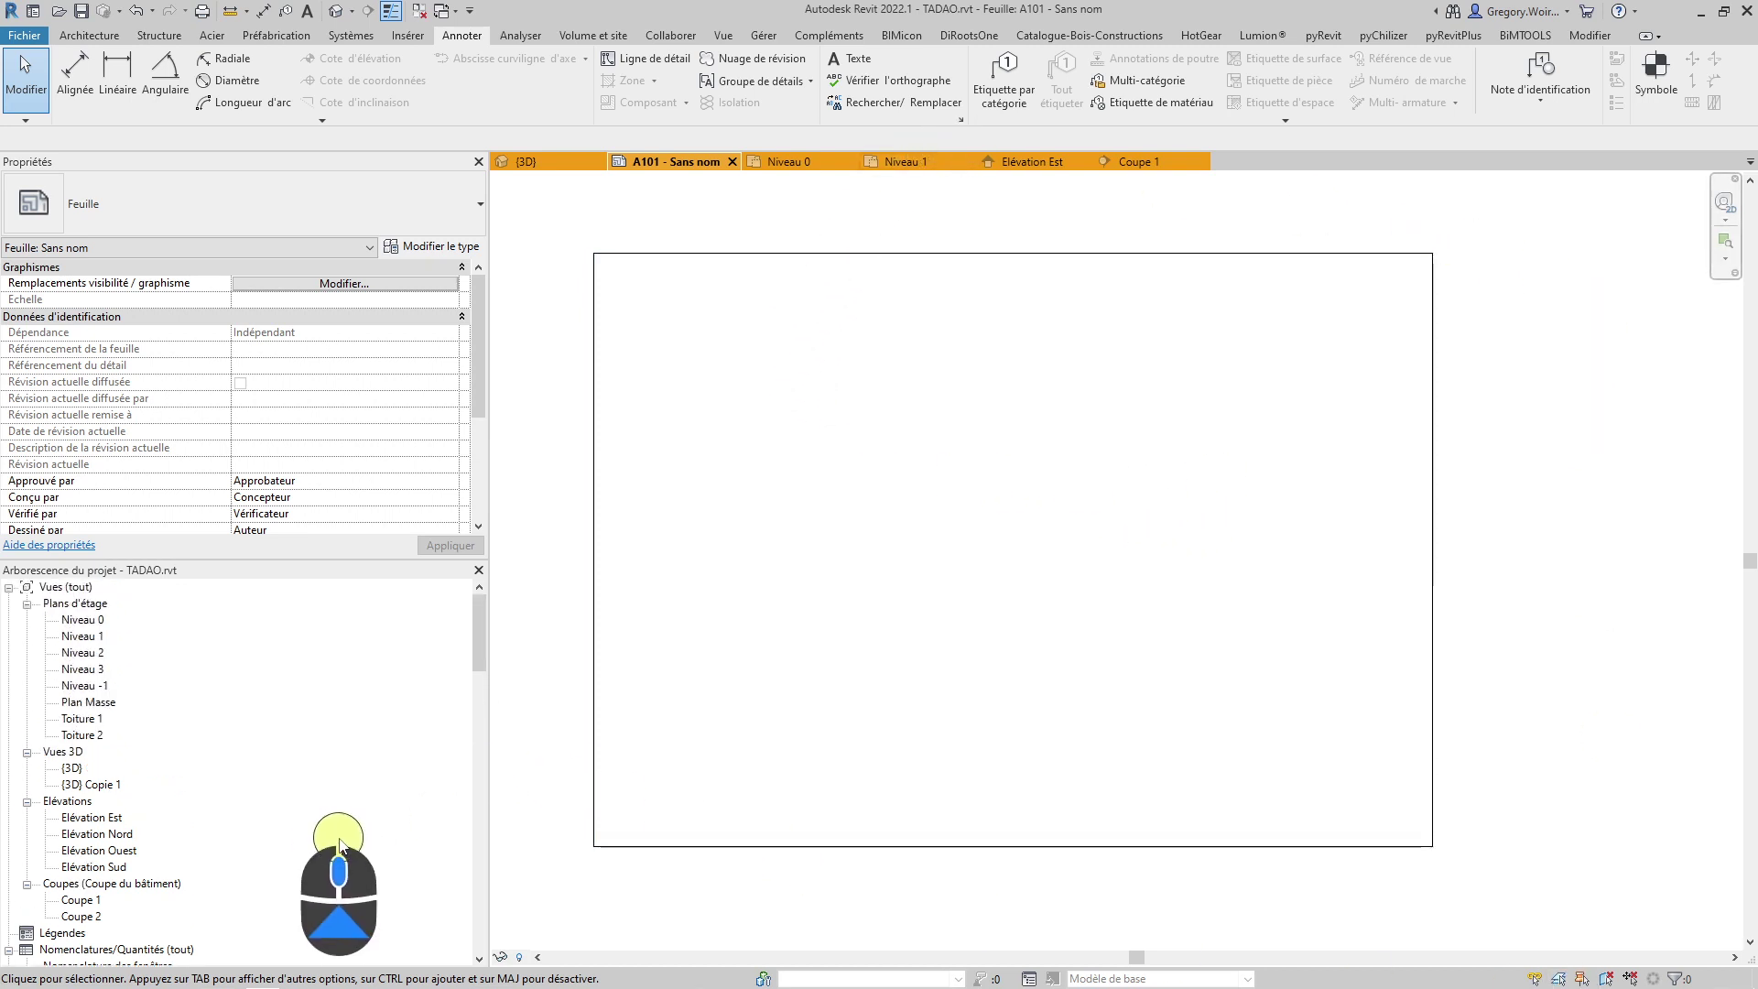
pyautogui.click(85, 638)
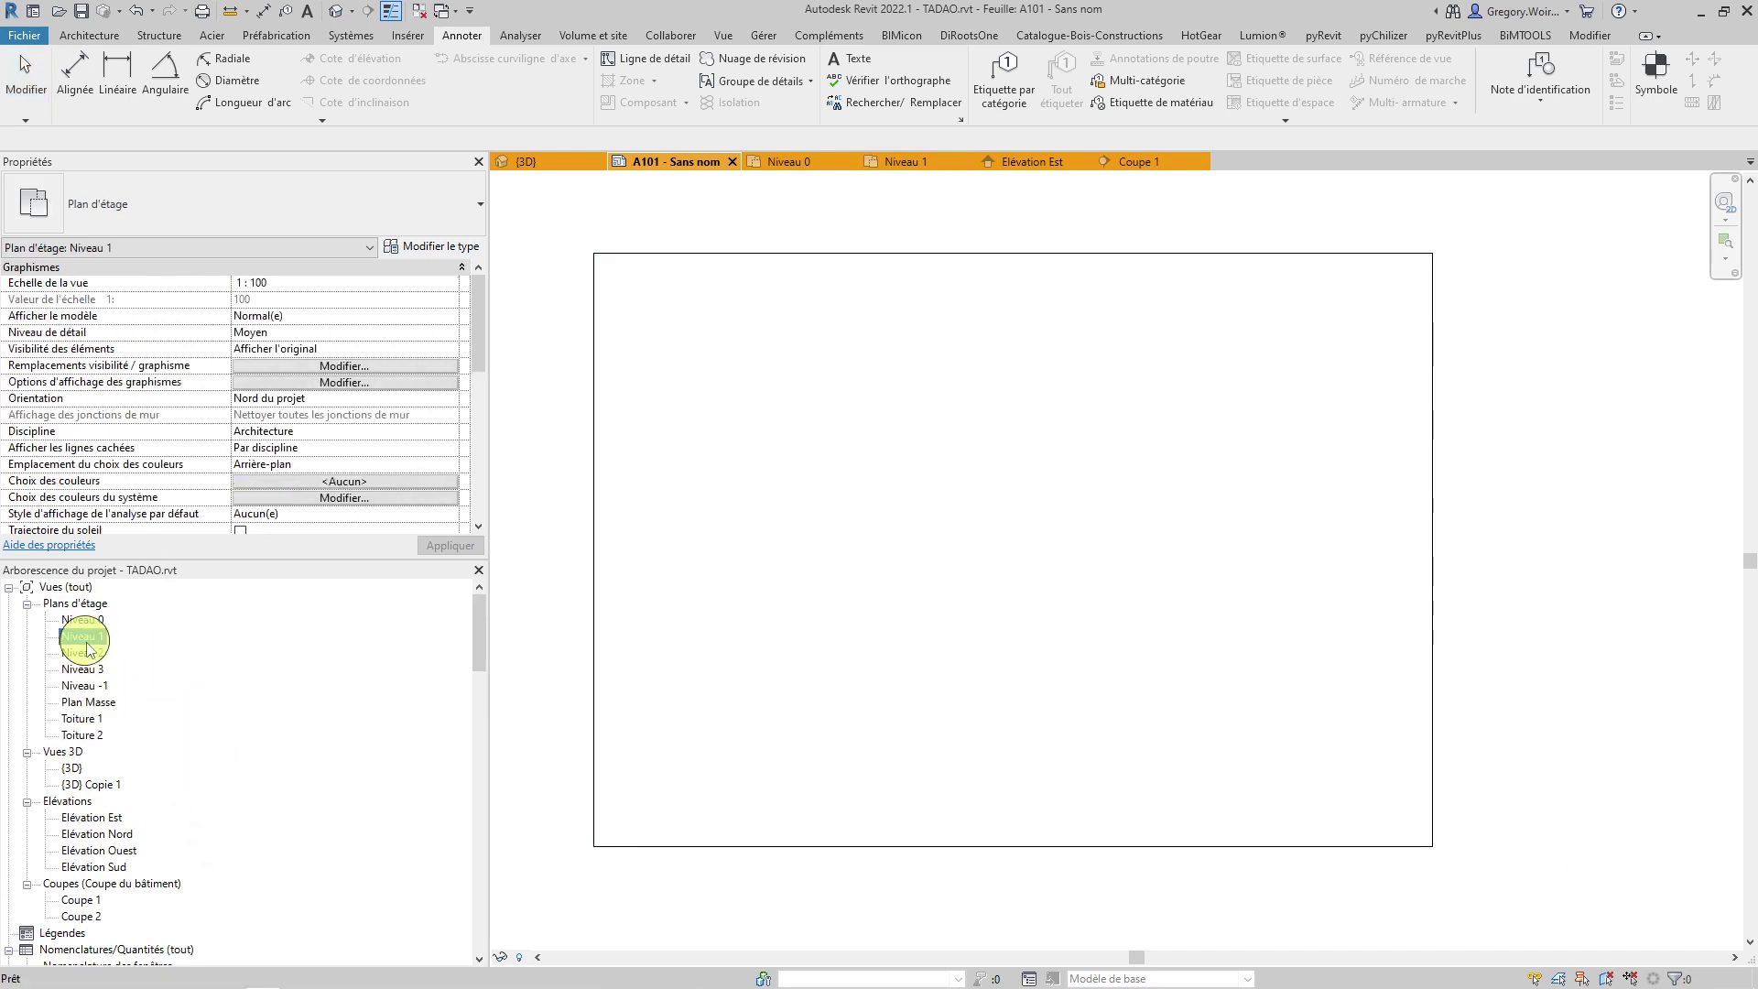
pyautogui.moveTo(85, 640); pyautogui.dragTo(896, 618)
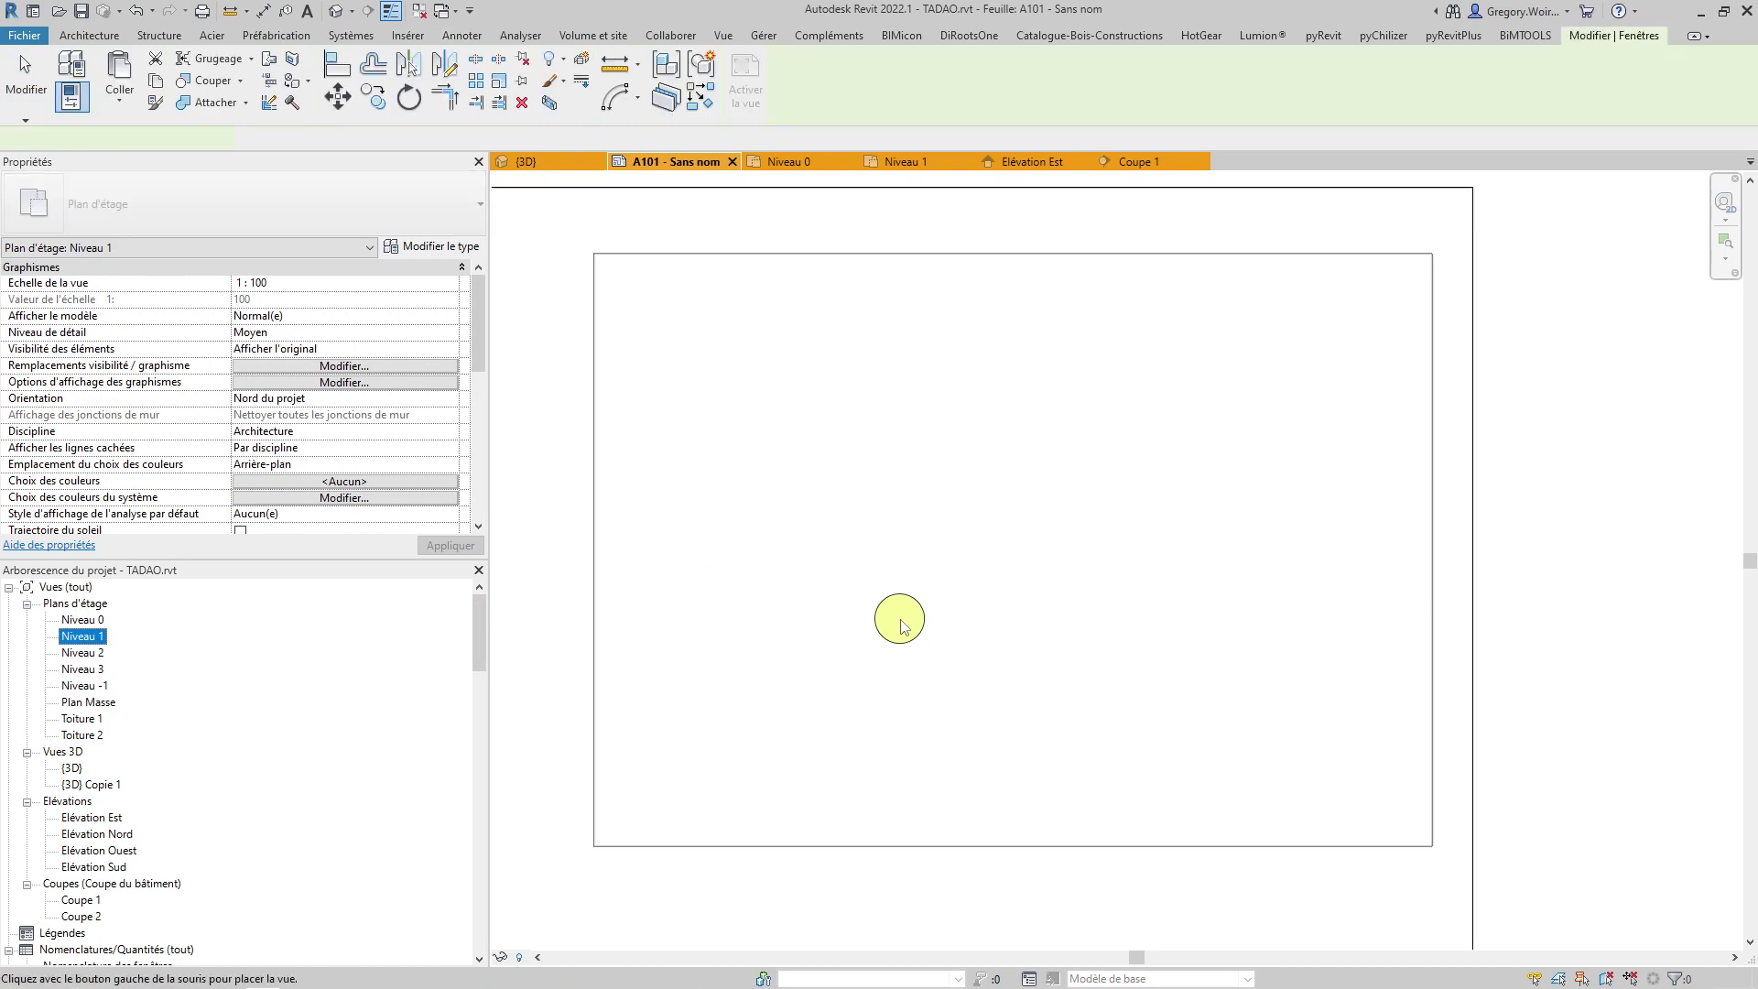
pyautogui.click(1081, 600)
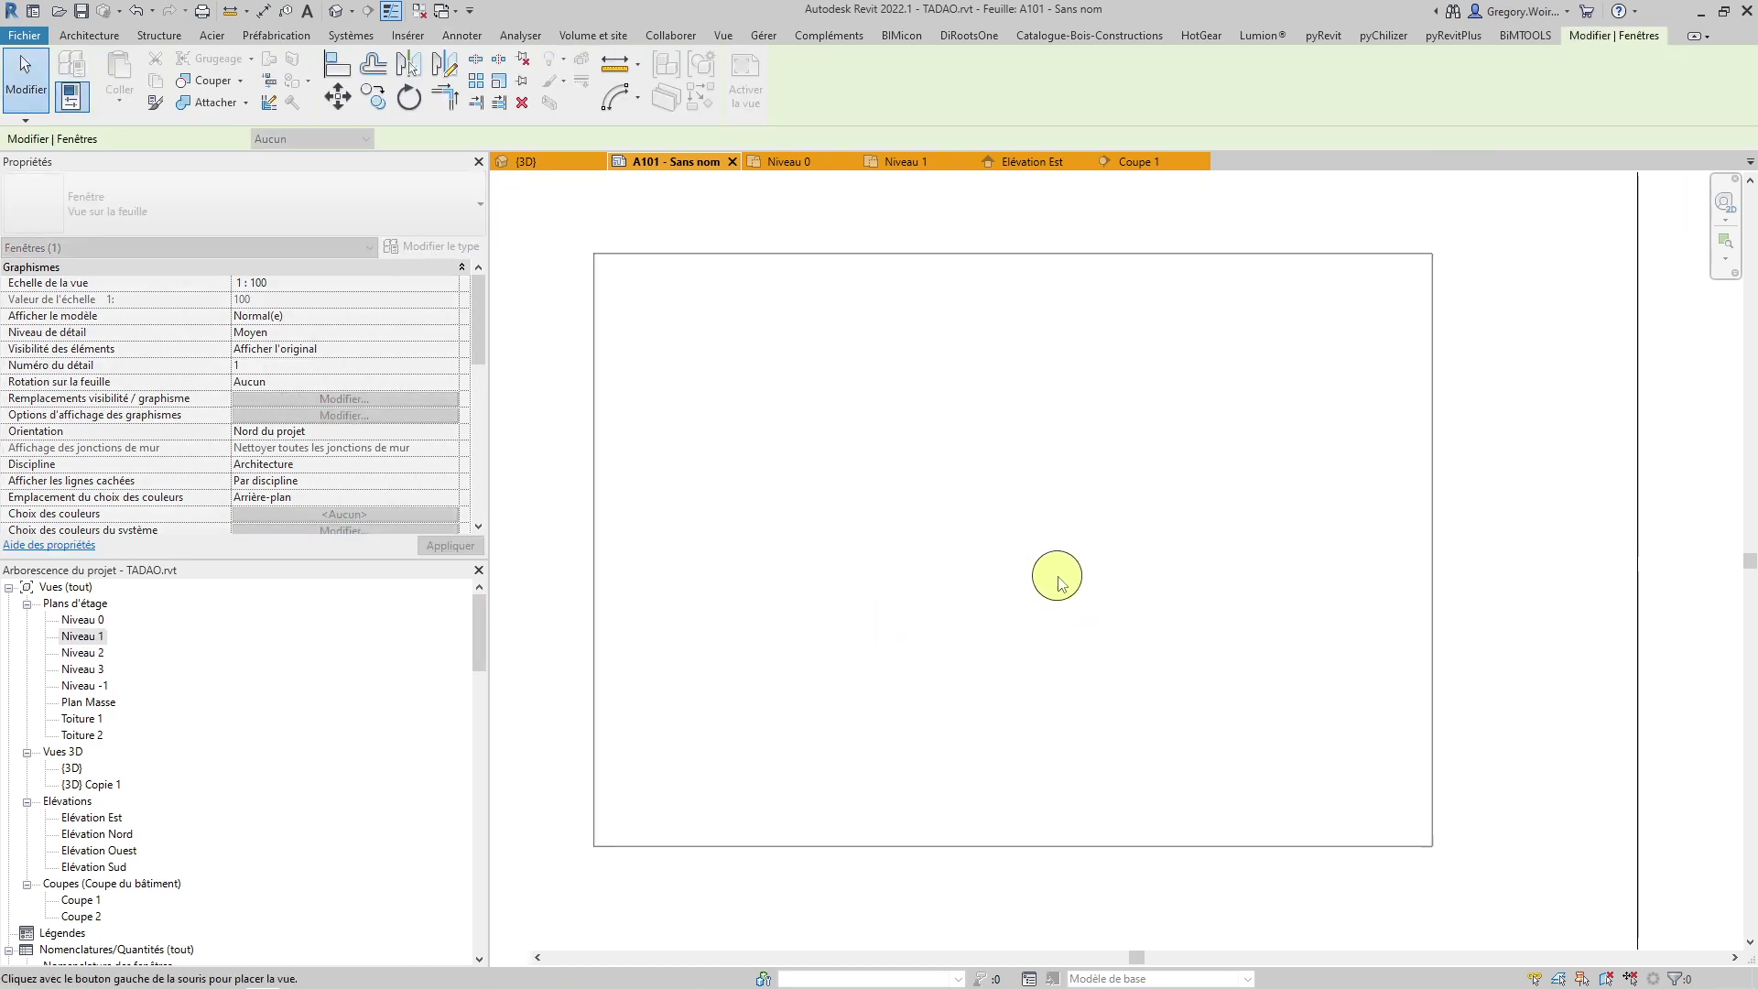
pyautogui.scroll(-3, 1036, 606)
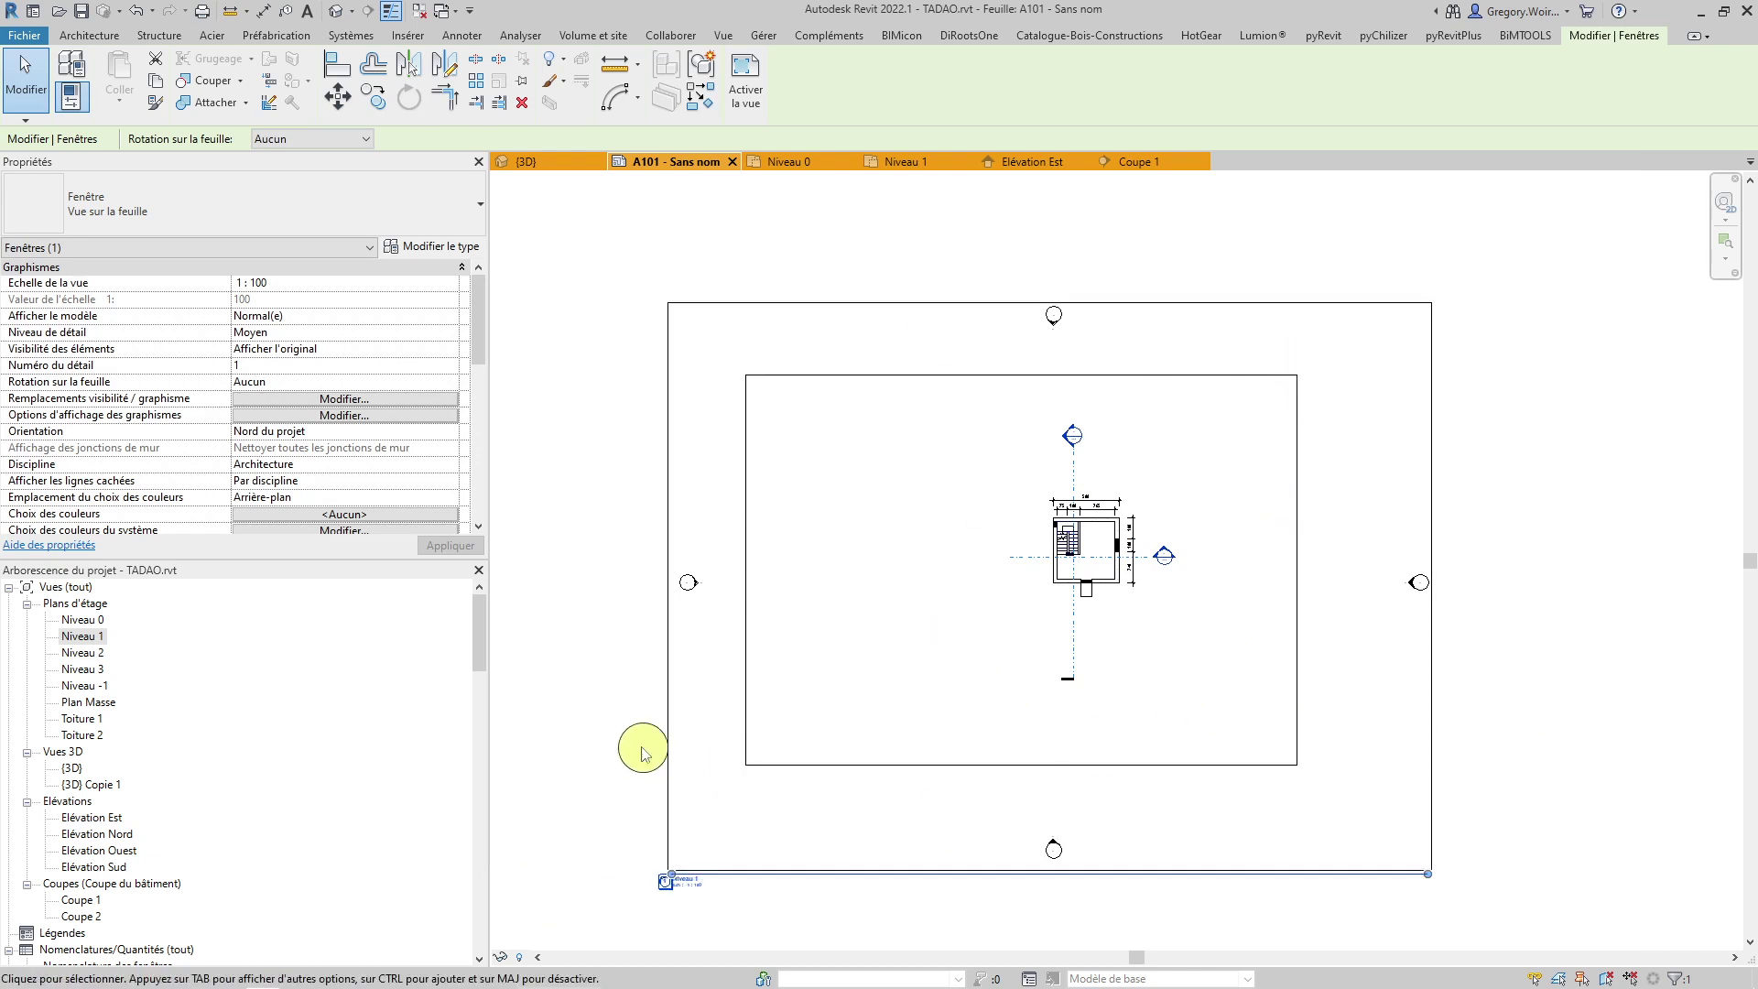
# Set the view scale of the Niveau 1 viewport placed on the sheet to 1:50 and apply it
pyautogui.click(451, 283)
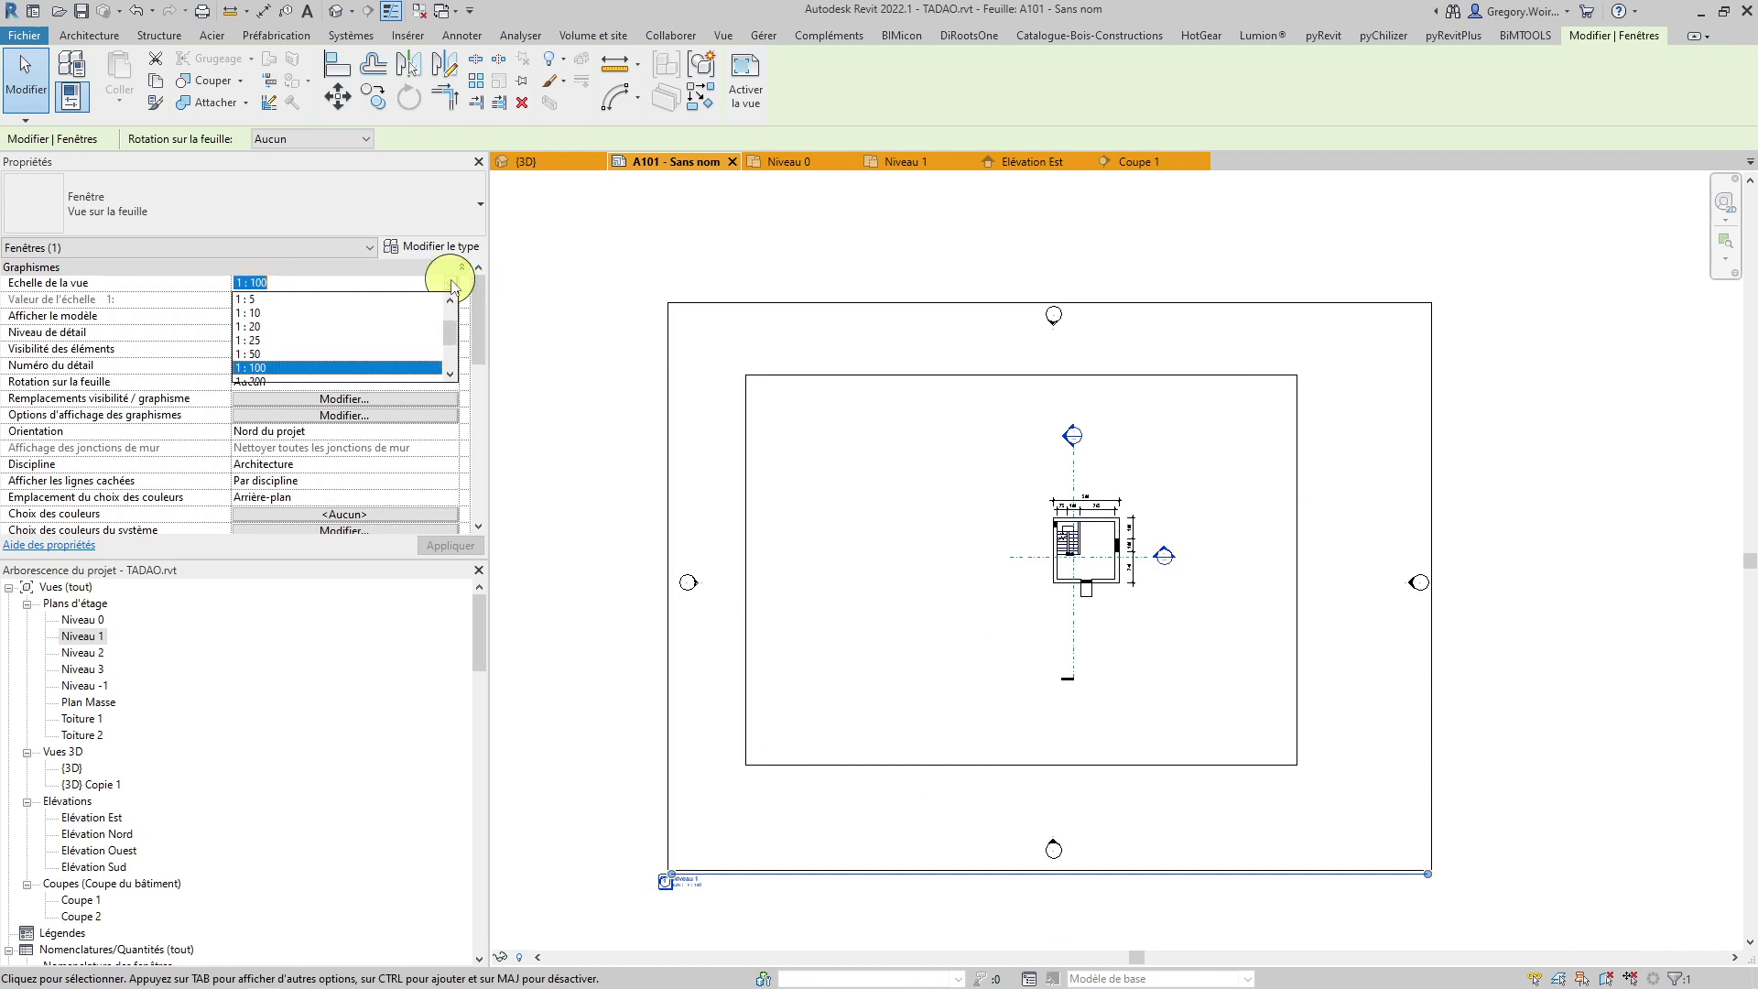
pyautogui.click(302, 355)
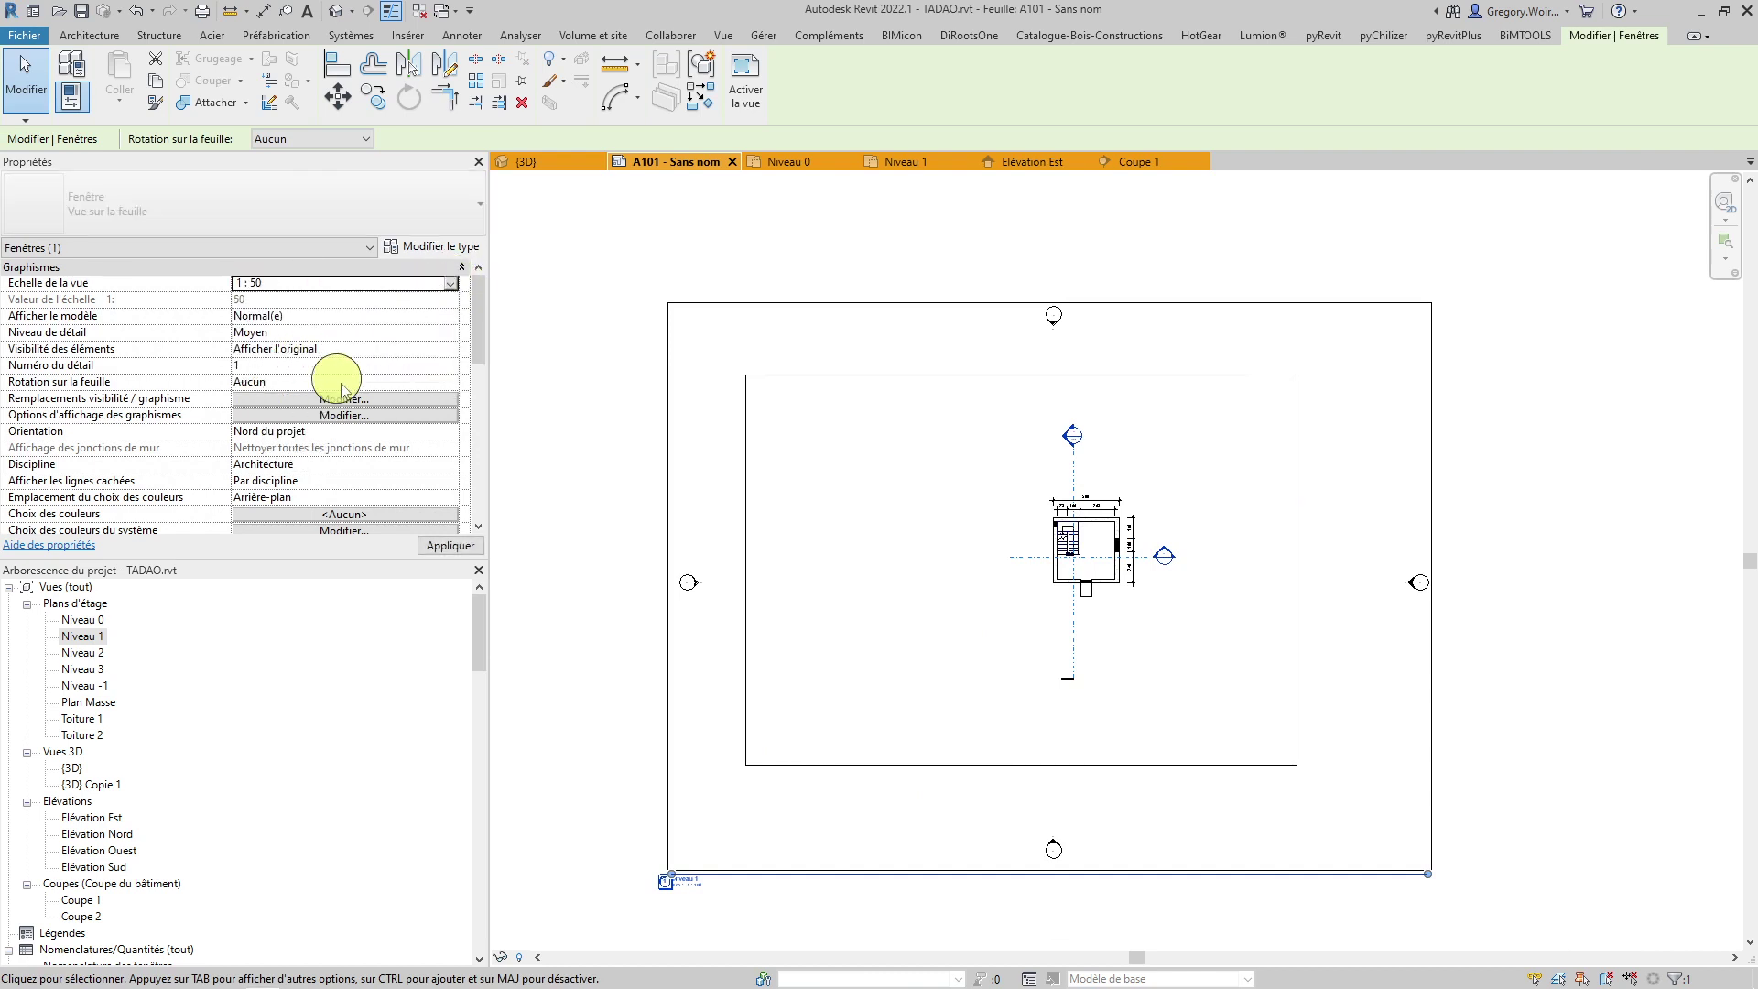
pyautogui.click(446, 547)
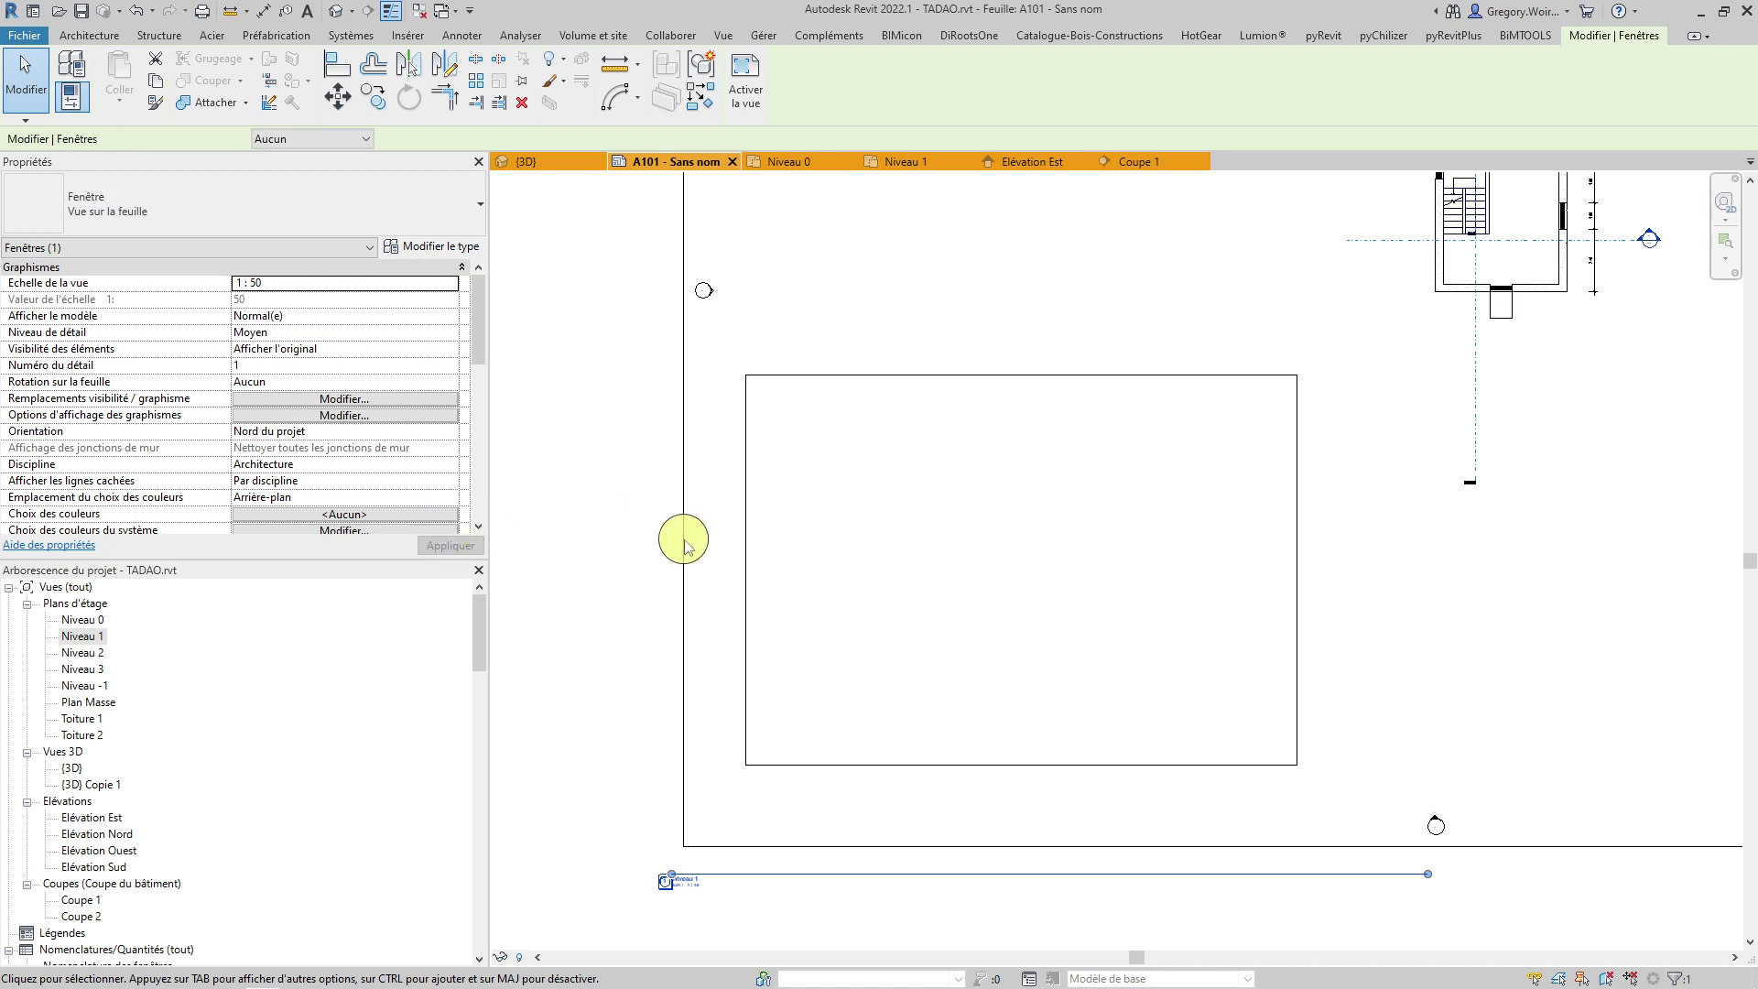
pyautogui.scroll(-2, 701, 623)
pyautogui.moveTo(1257, 354); pyautogui.dragTo(1188, 408, button='middle')
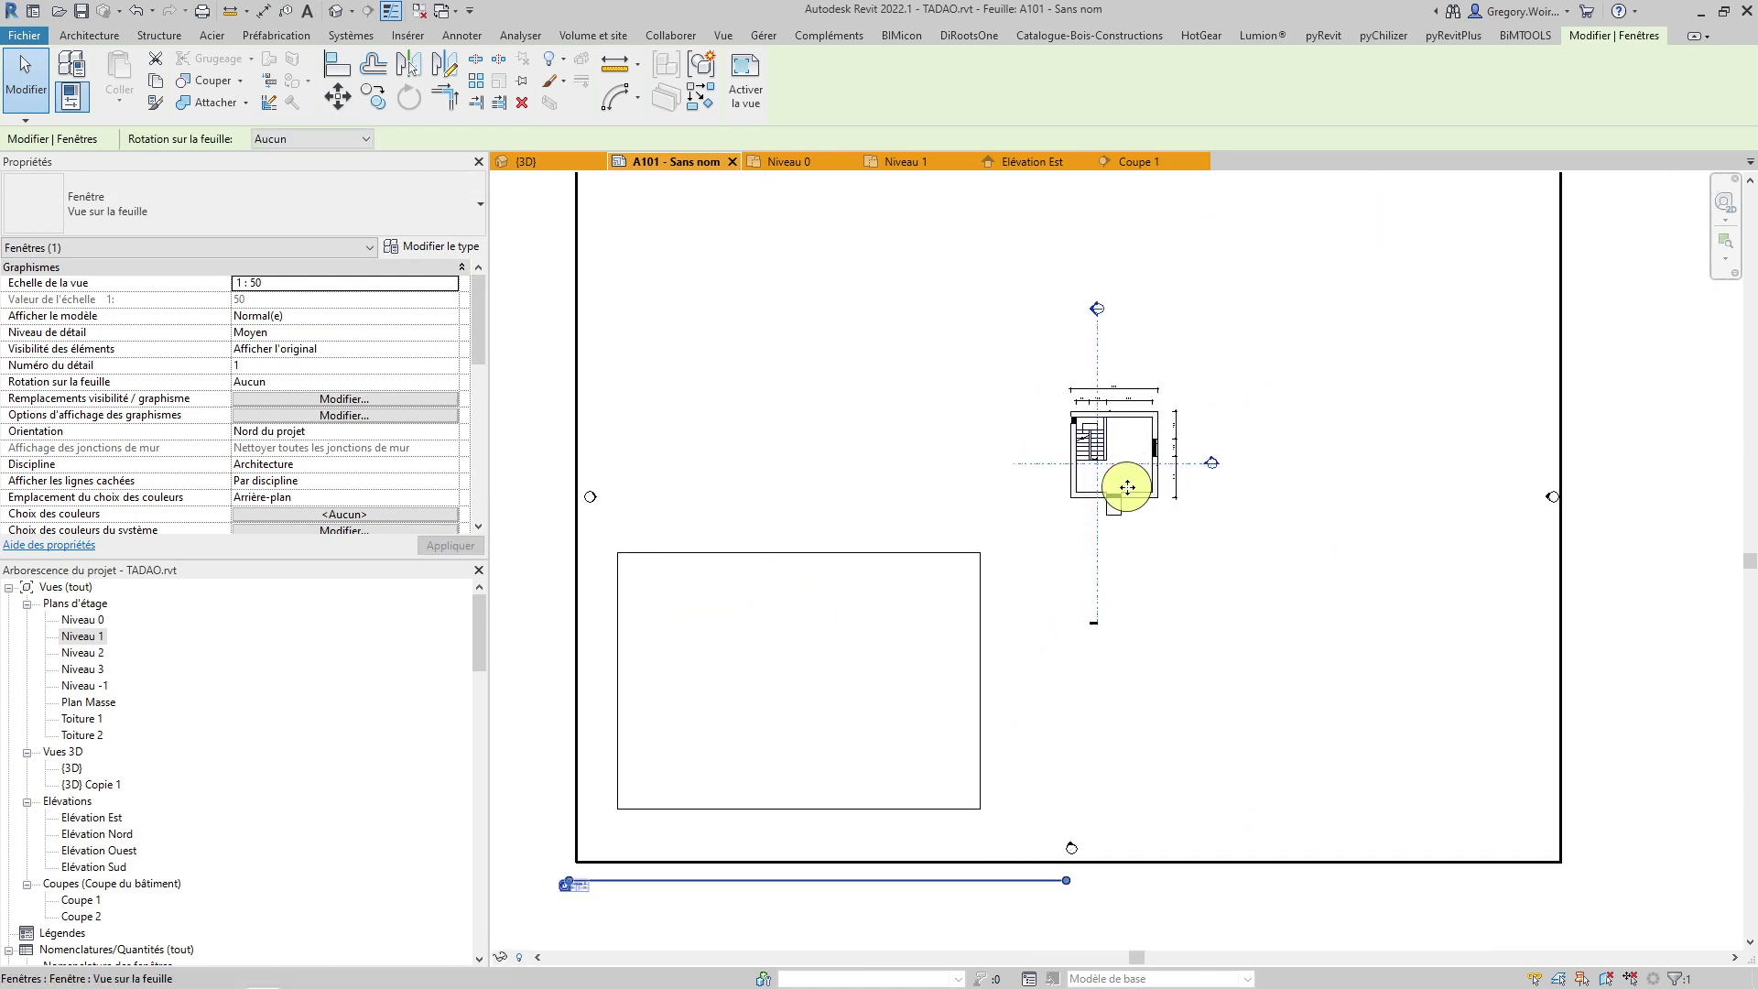
# Move the Niveau 1 viewport on sheet A101 so the building sits in the middle of the sheet frame
pyautogui.click(1452, 589)
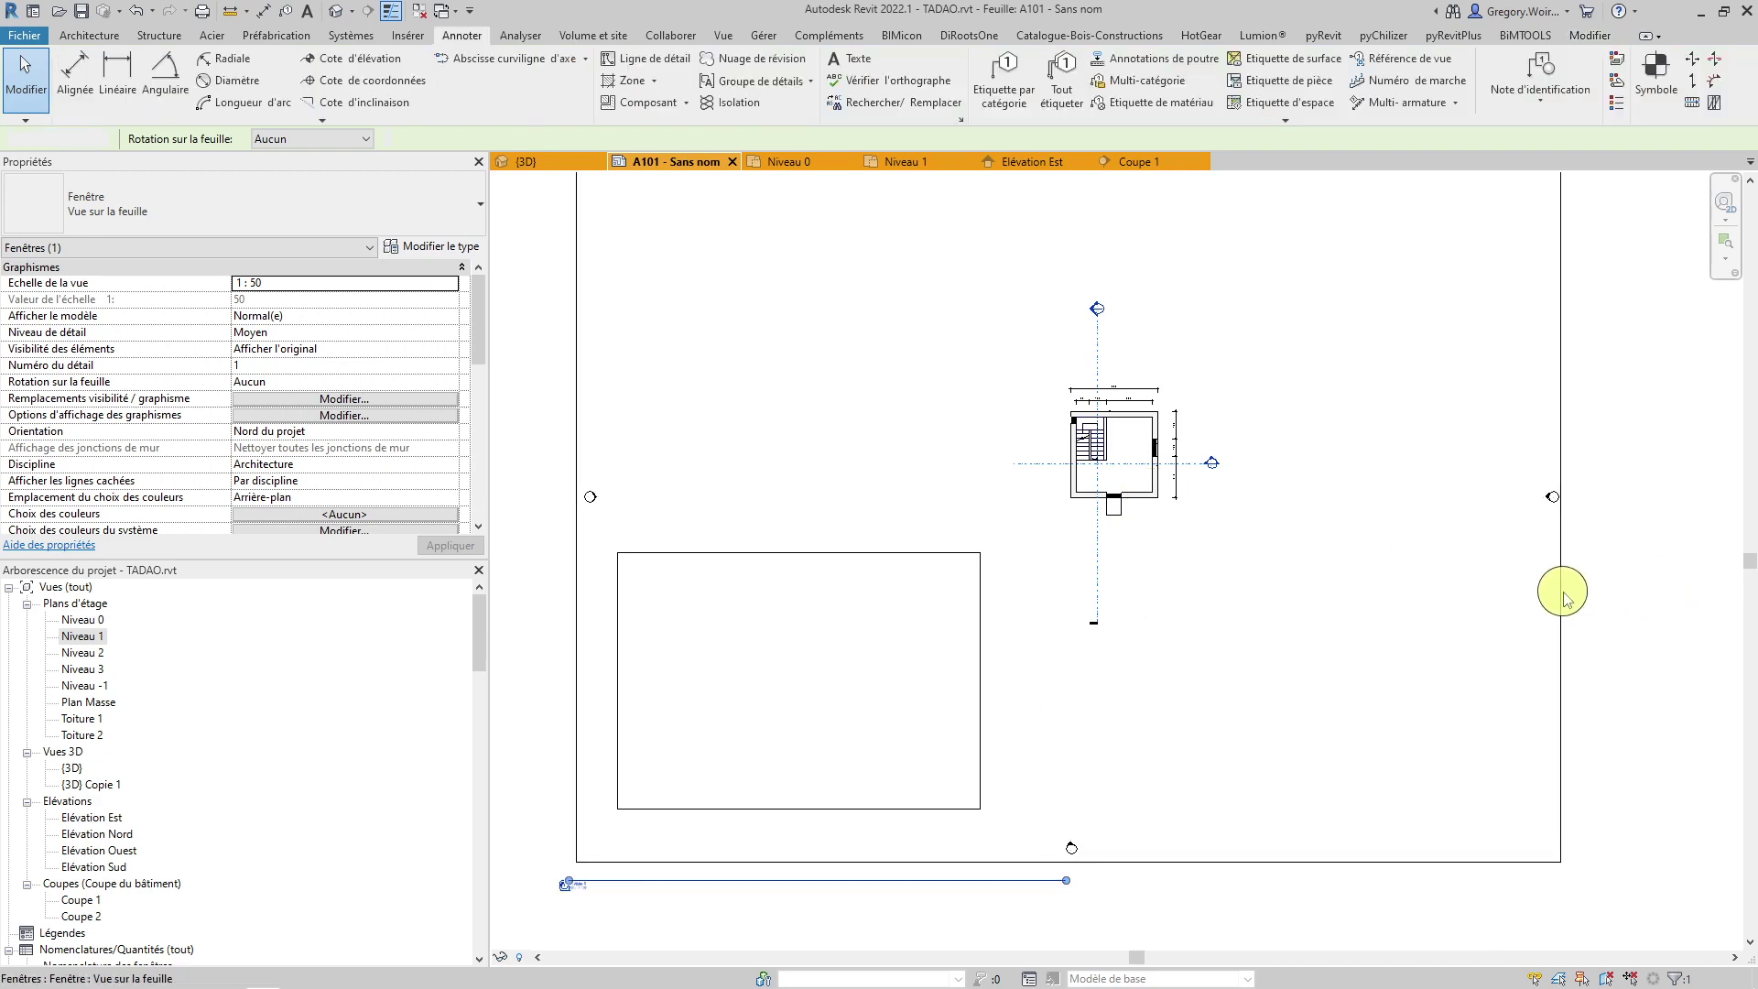
pyautogui.moveTo(1138, 486); pyautogui.dragTo(839, 695)
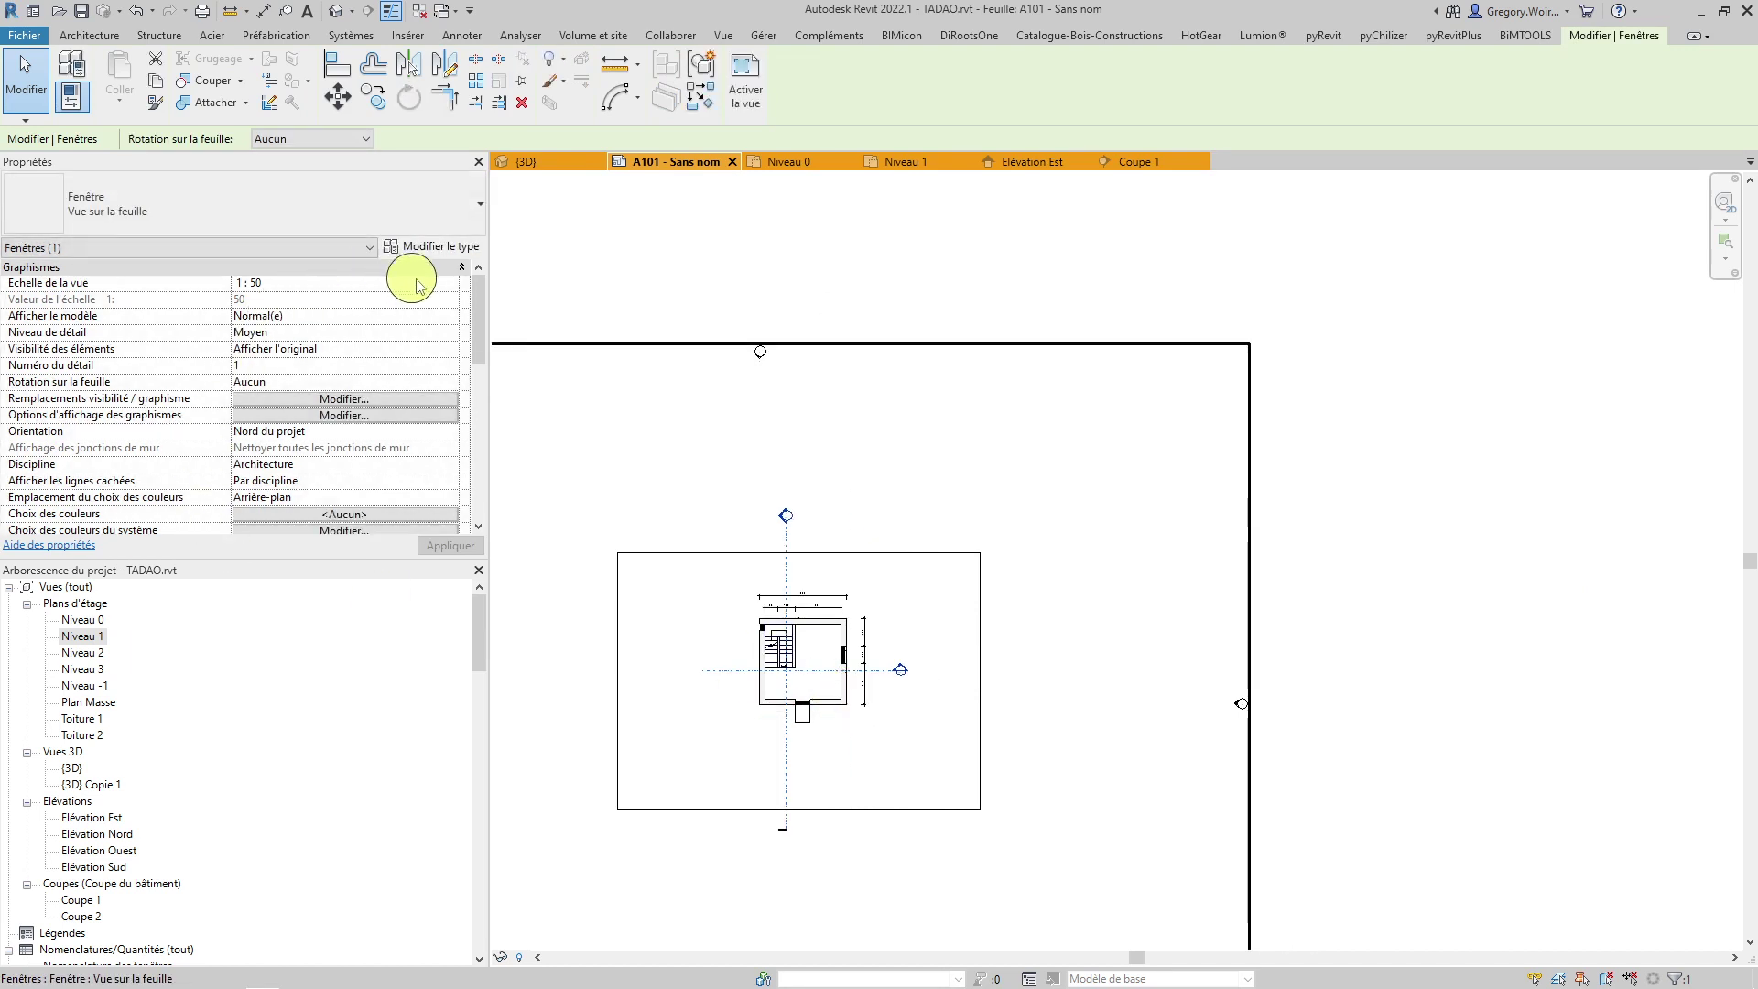
# Set the Niveau 1 viewport's scale to 1:25, apply it, and move the enlarged plan back inside the sheet frame
pyautogui.click(458, 285)
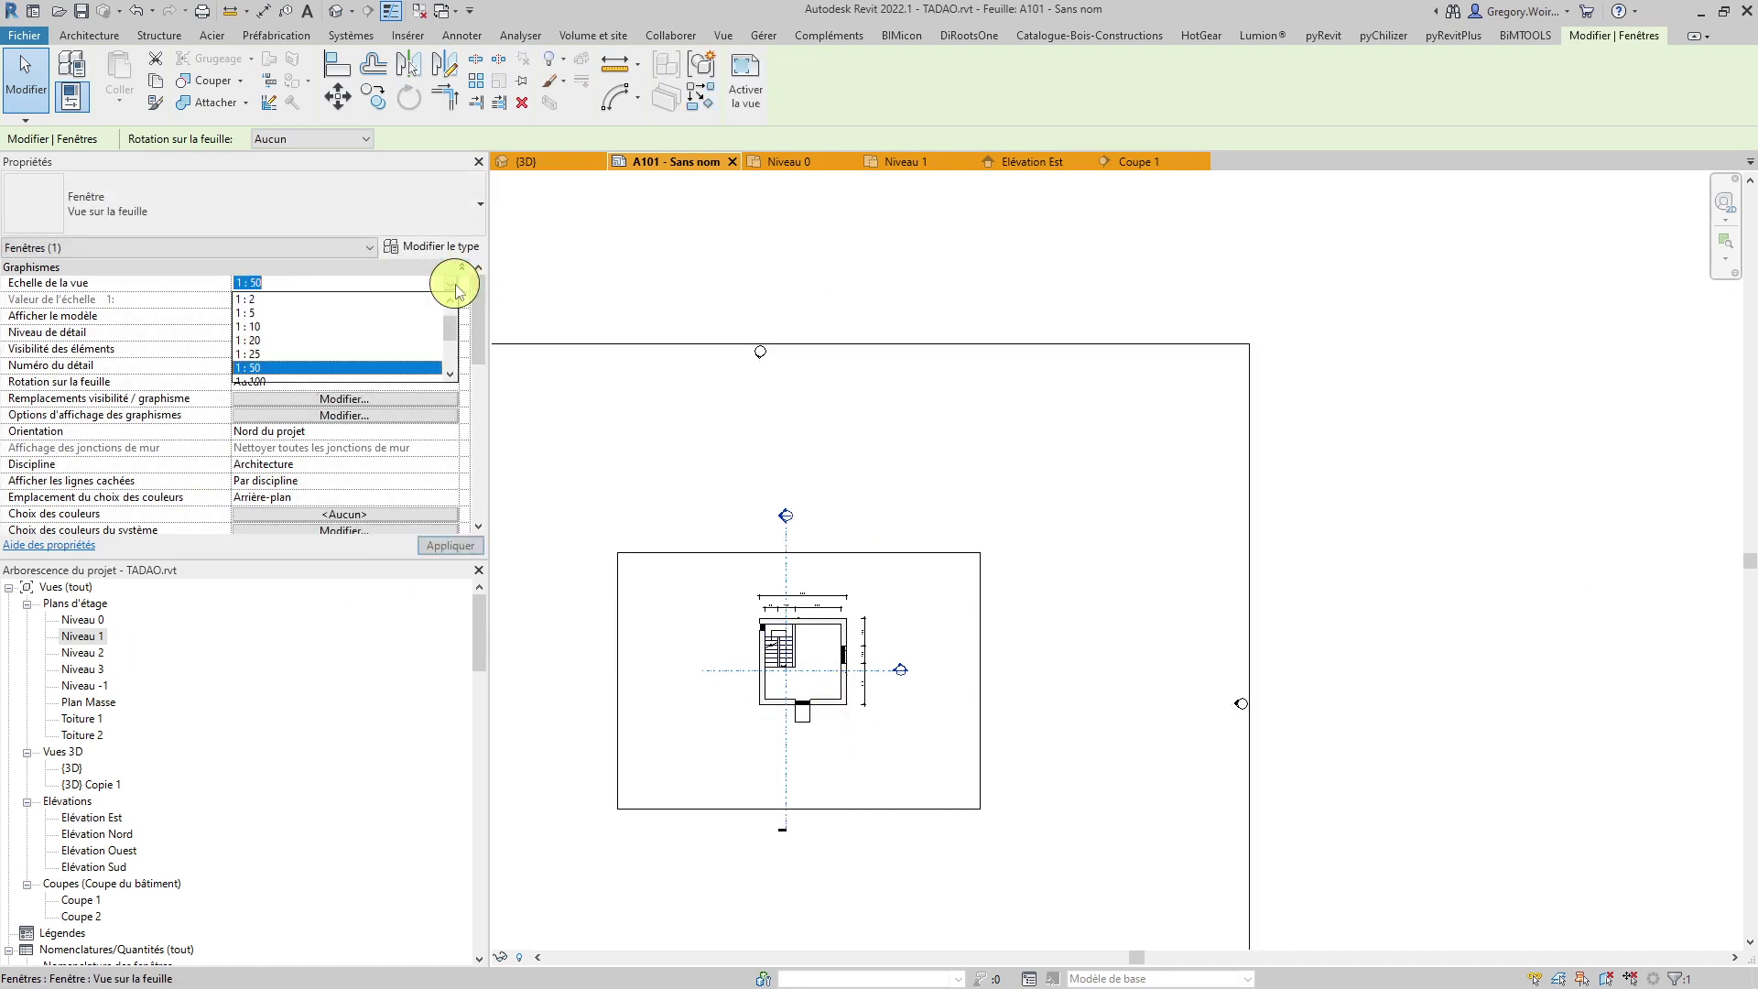
pyautogui.click(335, 345)
pyautogui.click(463, 547)
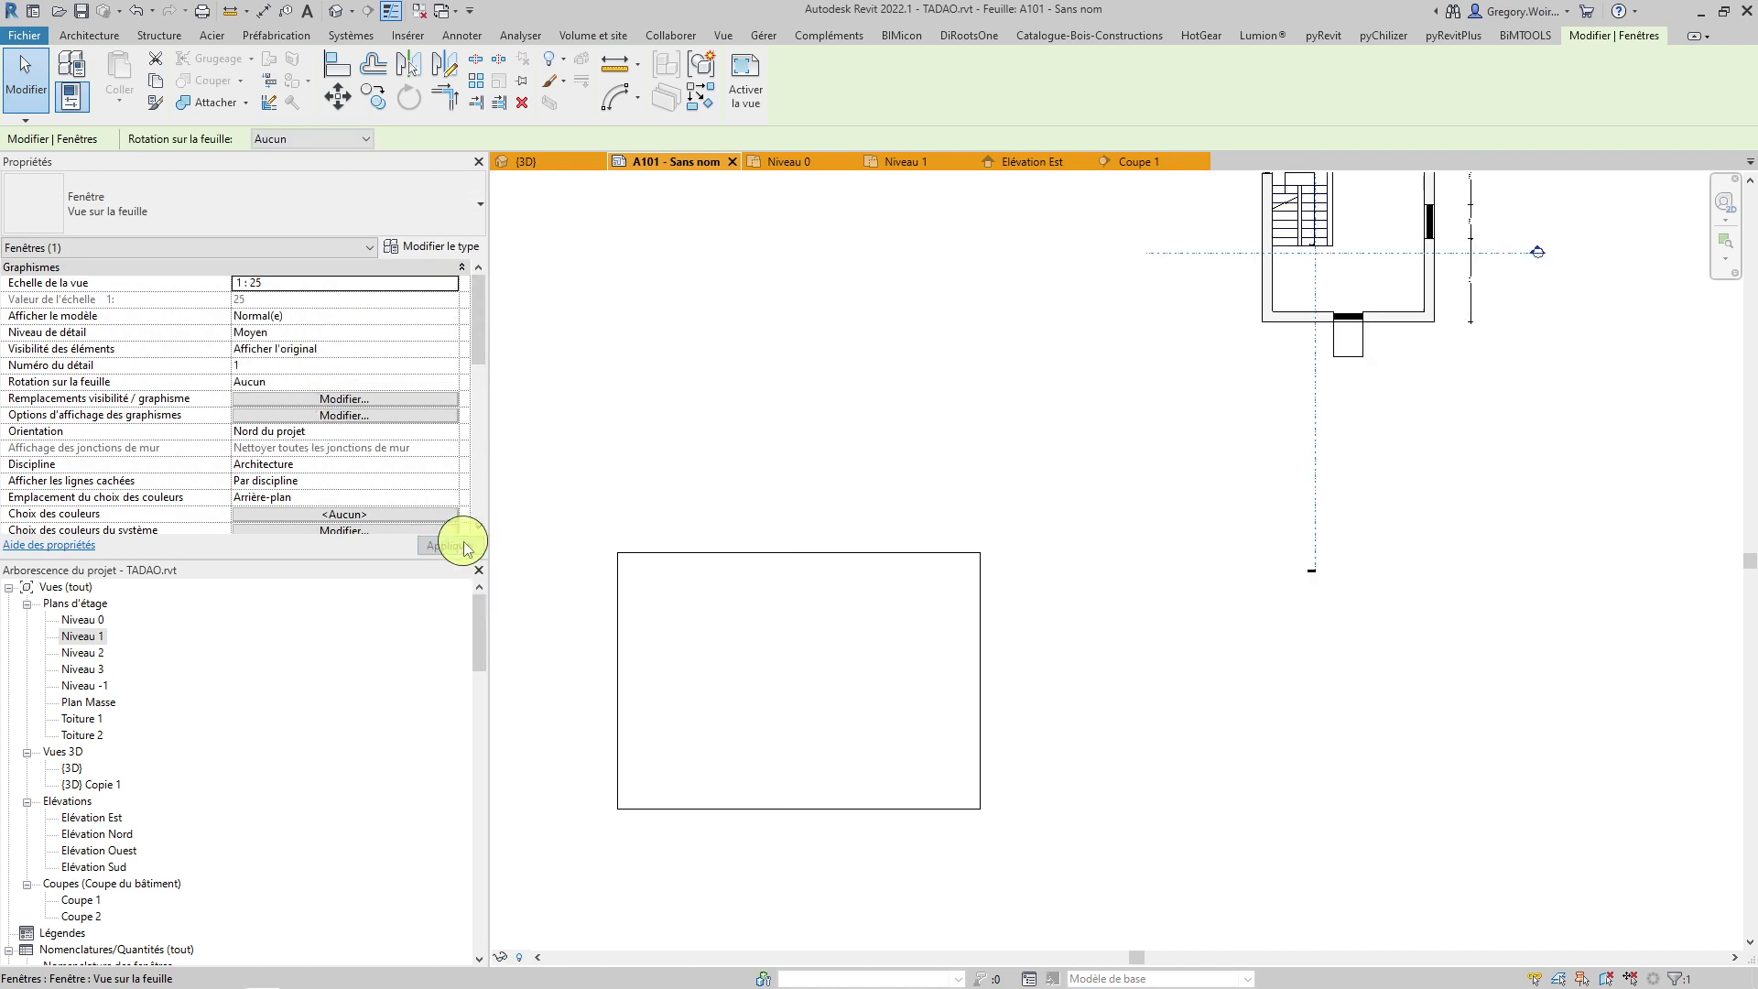
pyautogui.moveTo(1416, 313); pyautogui.dragTo(802, 766)
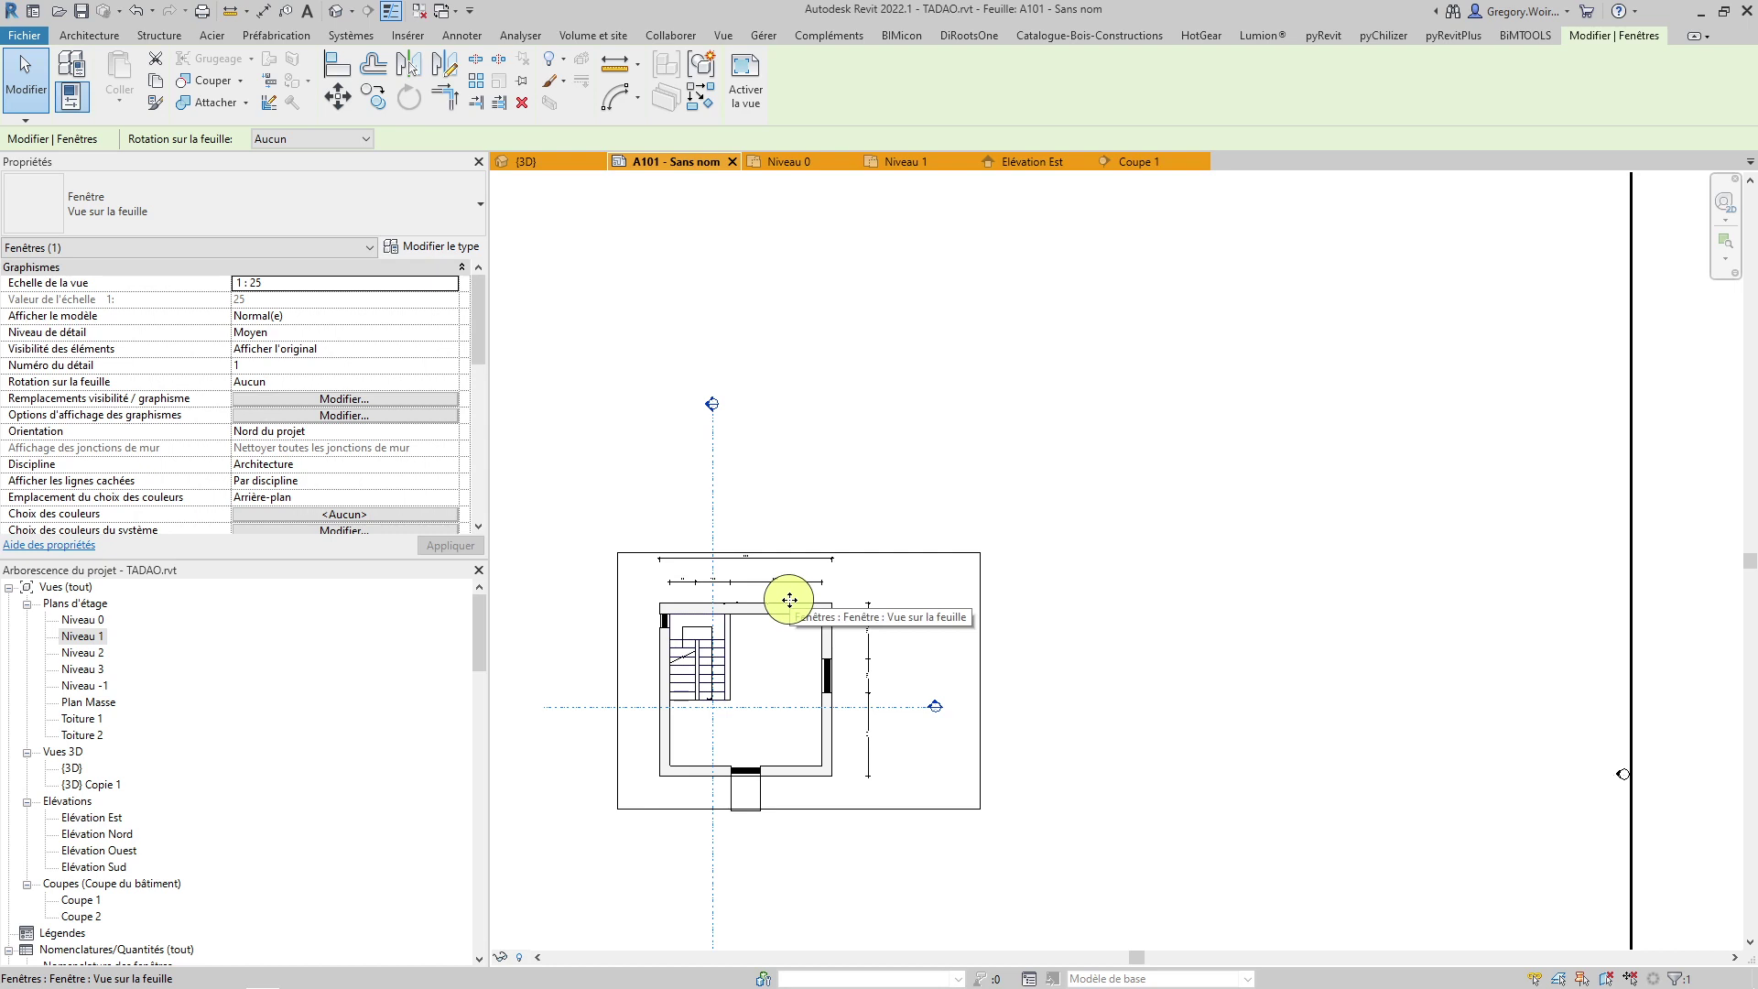
pyautogui.scroll(-5, 1054, 545)
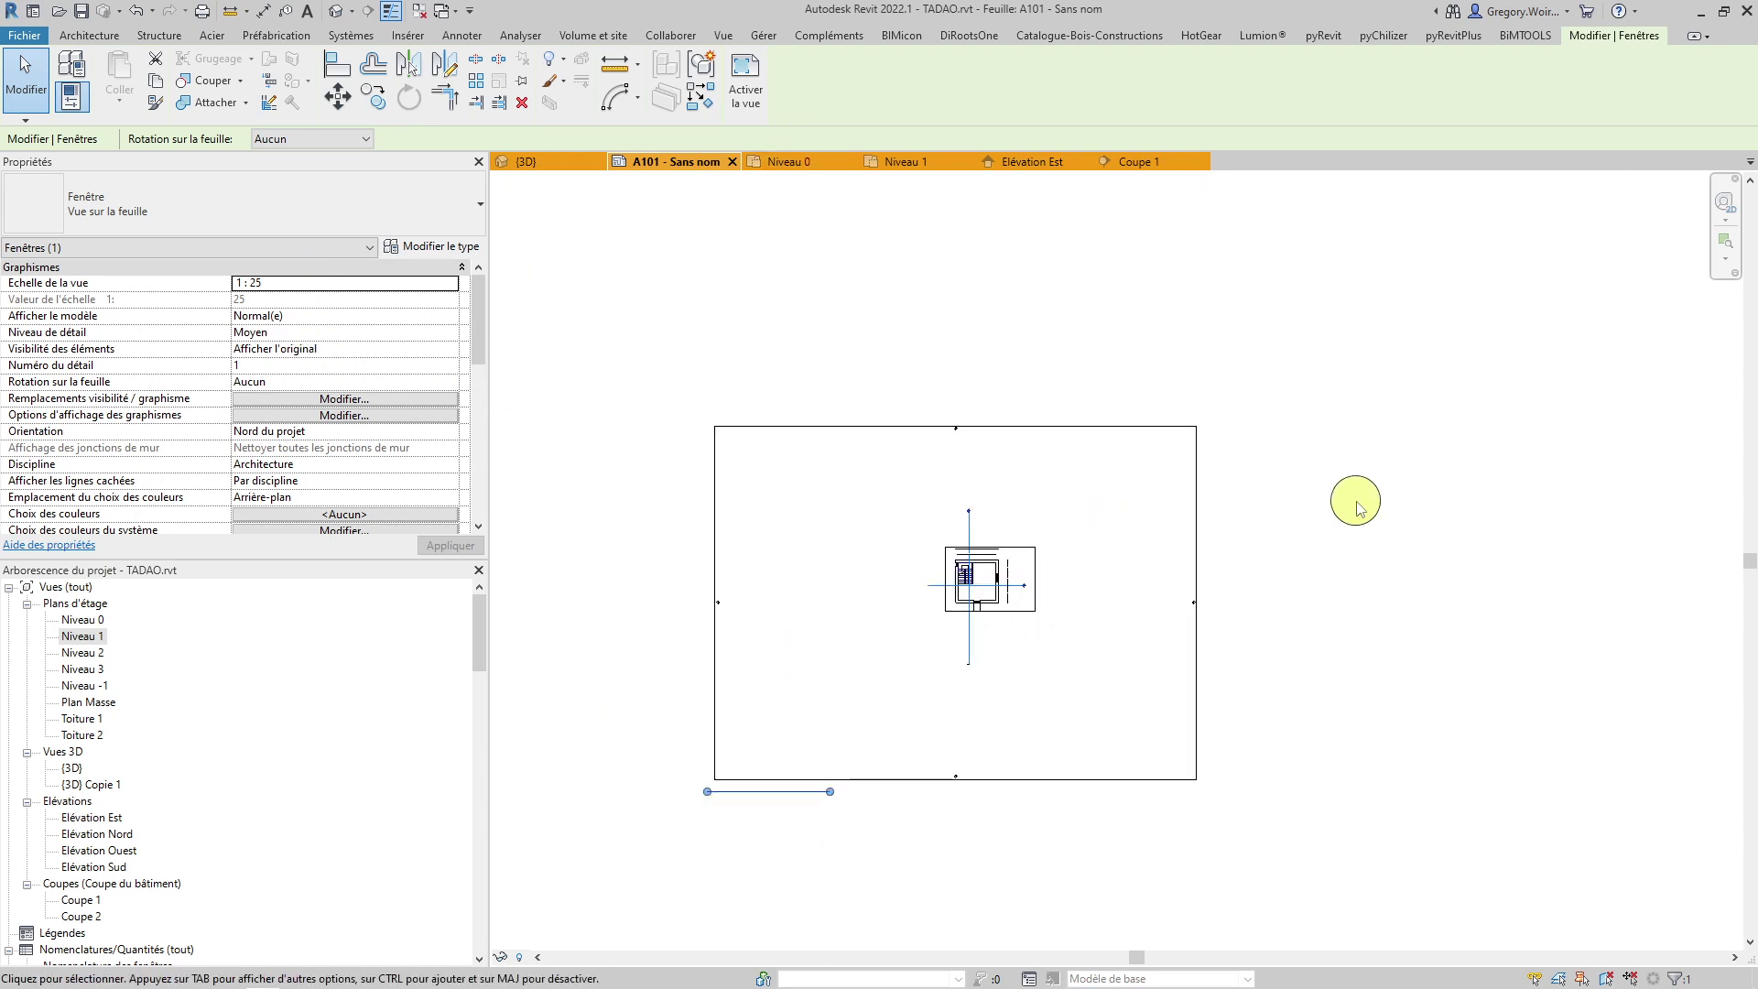